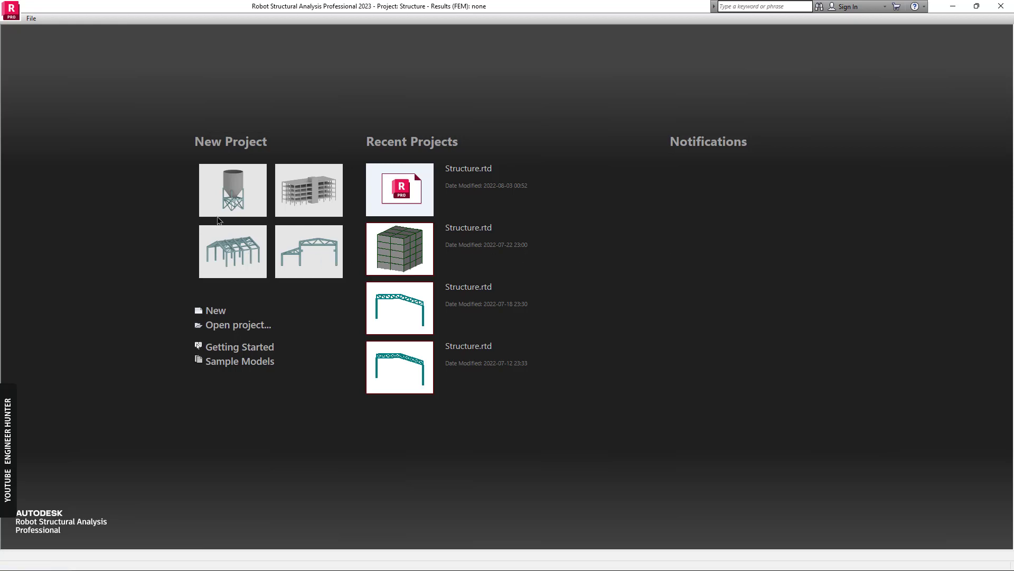
# - Start a template project and open Design > Provided Reinforcement of RC Elements, dismissing the warning
pyautogui.click(209, 188)
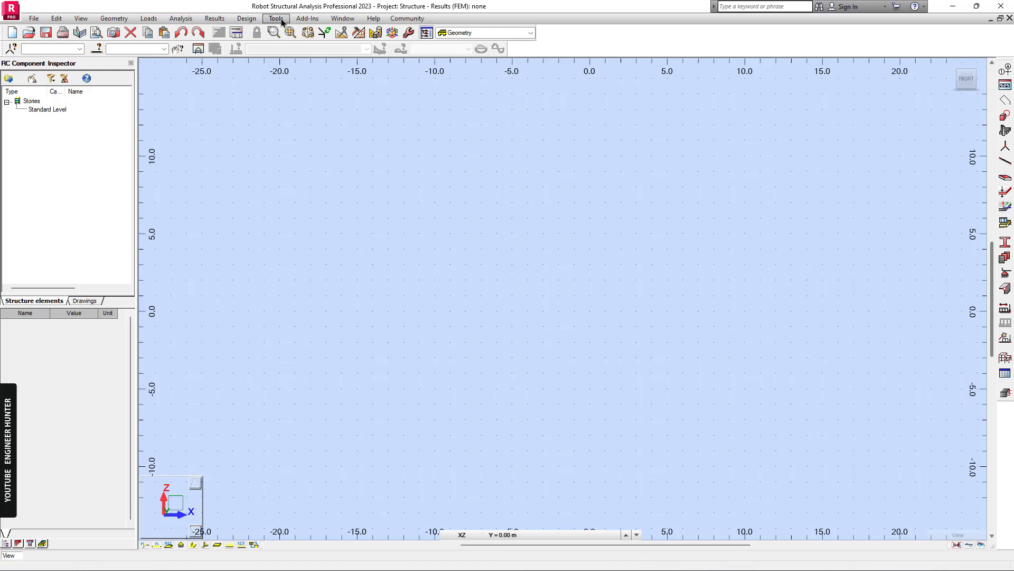
pyautogui.click(246, 18)
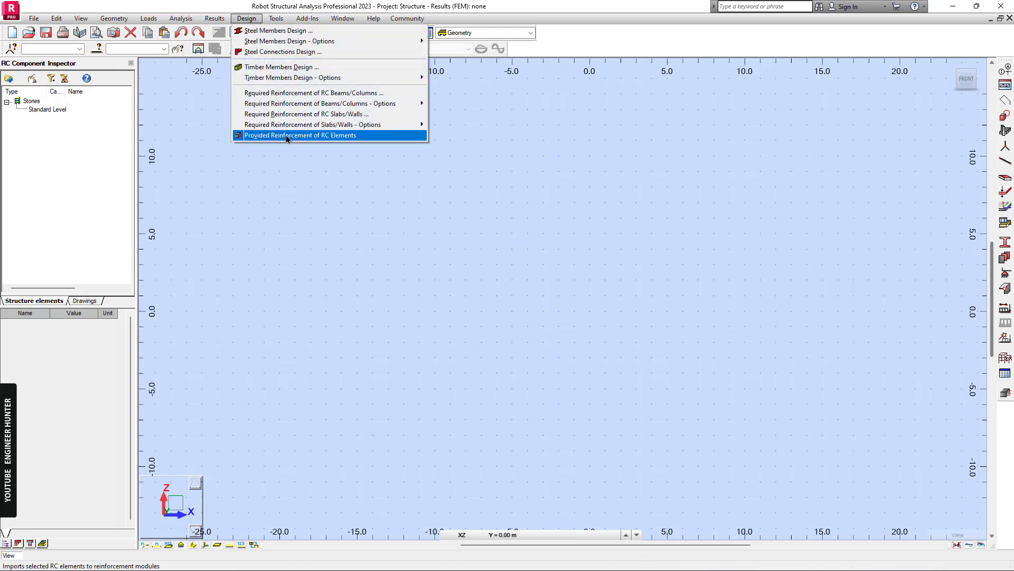
pyautogui.click(358, 135)
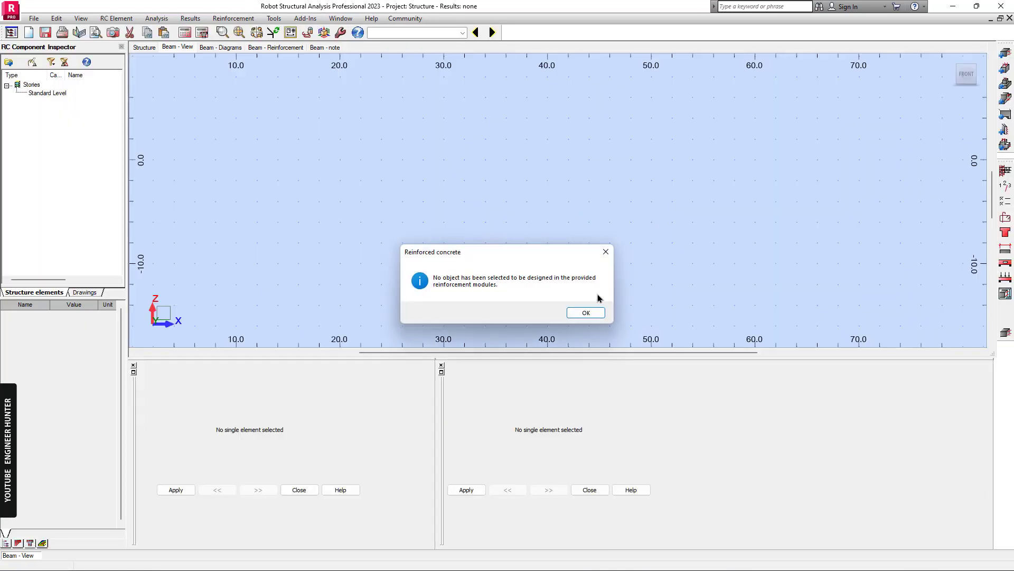
pyautogui.click(585, 312)
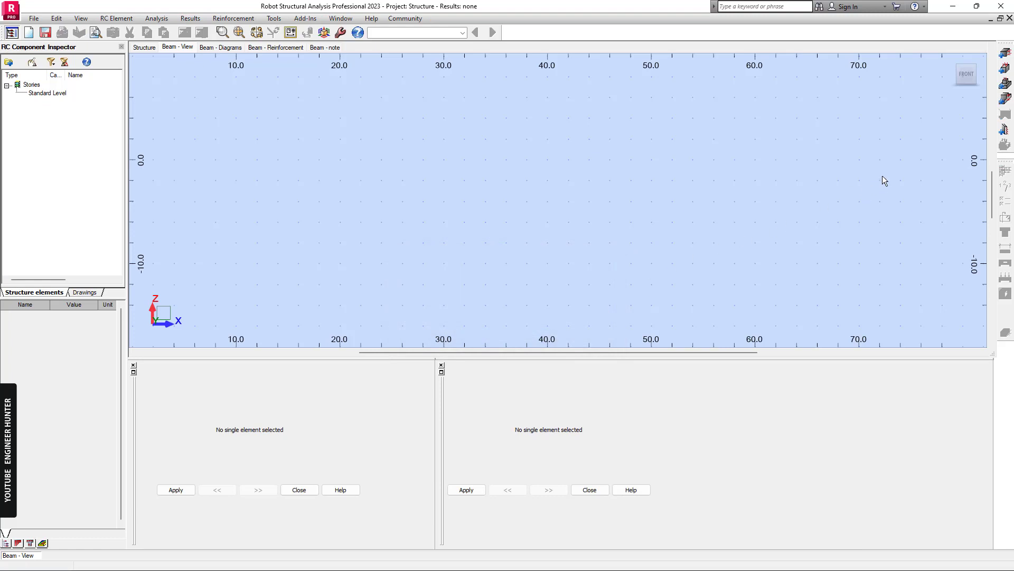
# - Add a new foundation with length A 1 m, thickness h1 0.5 m, pier height h2 1 m, all fixed
pyautogui.click(1005, 85)
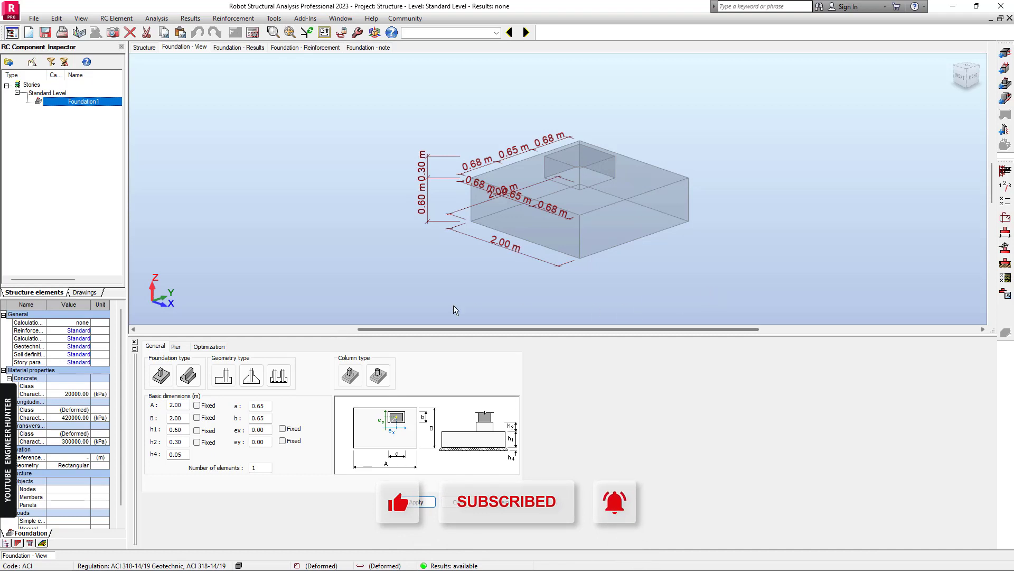
pyautogui.click(170, 407)
pyautogui.write('1')
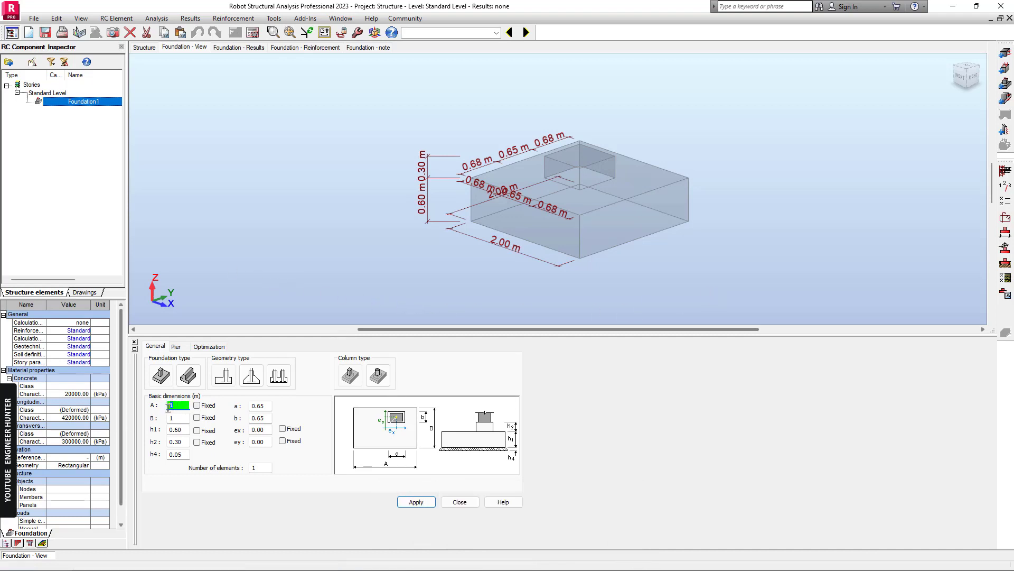
pyautogui.click(197, 405)
pyautogui.click(197, 418)
pyautogui.click(169, 429)
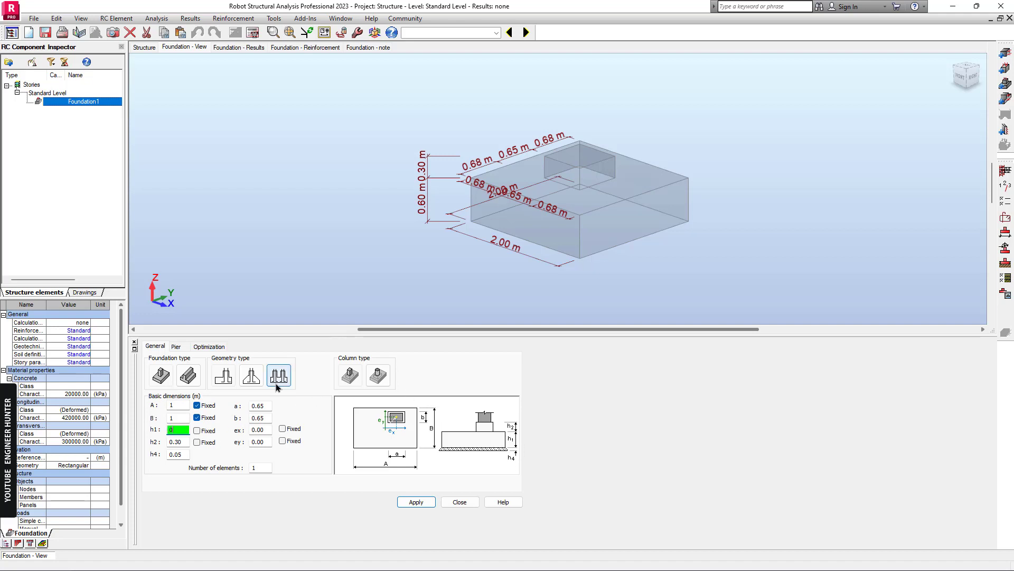
pyautogui.write('0.5')
pyautogui.press('Tab')
# - Set column dimensions a and b to 0.3 m and apply the footing
pyautogui.press('Tab')
pyautogui.write('1')
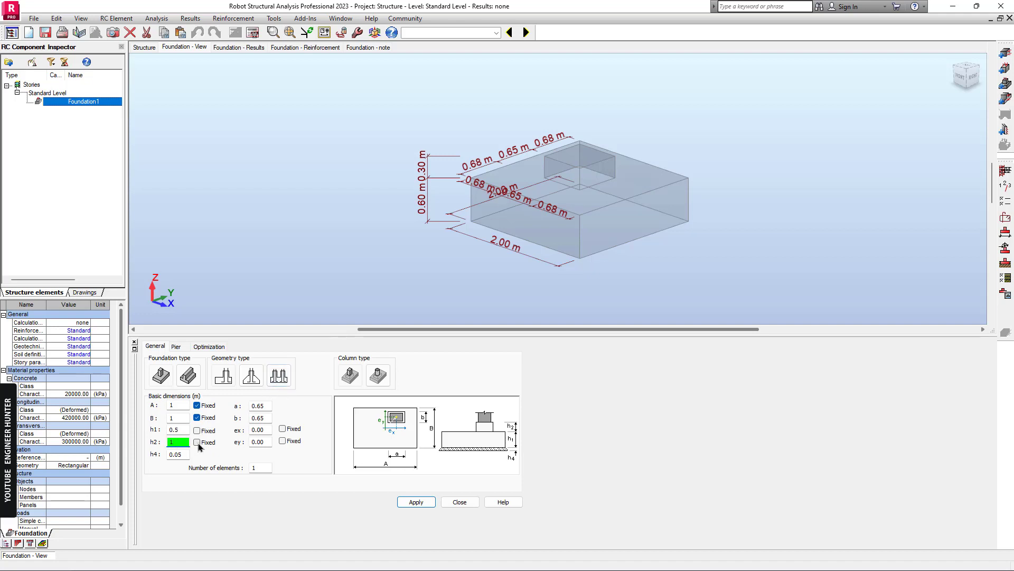
pyautogui.click(197, 442)
pyautogui.click(197, 430)
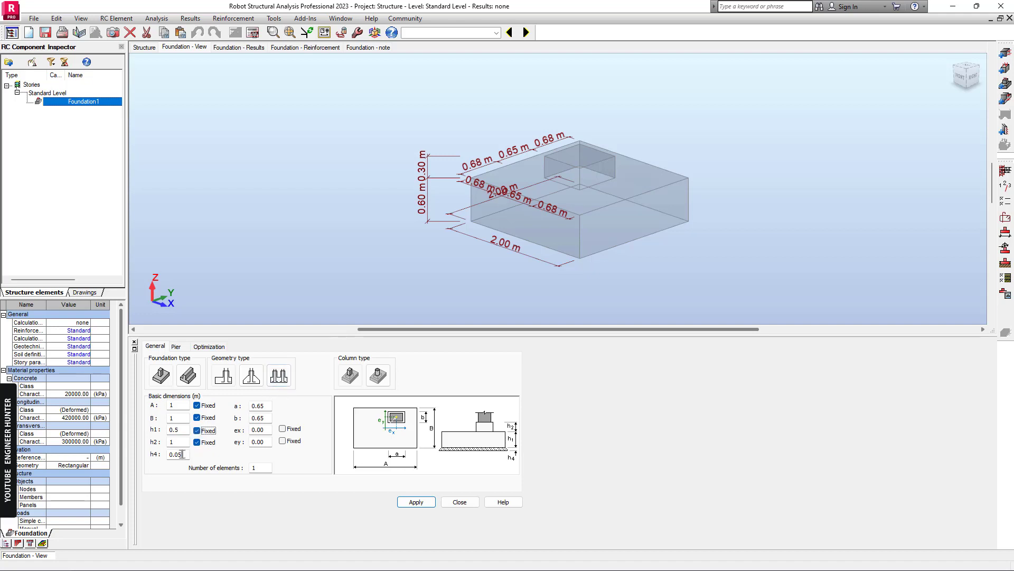
pyautogui.doubleClick(257, 406)
pyautogui.write('0.3')
pyautogui.press('Tab')
pyautogui.write('0.3')
pyautogui.press('Tab')
pyautogui.click(409, 502)
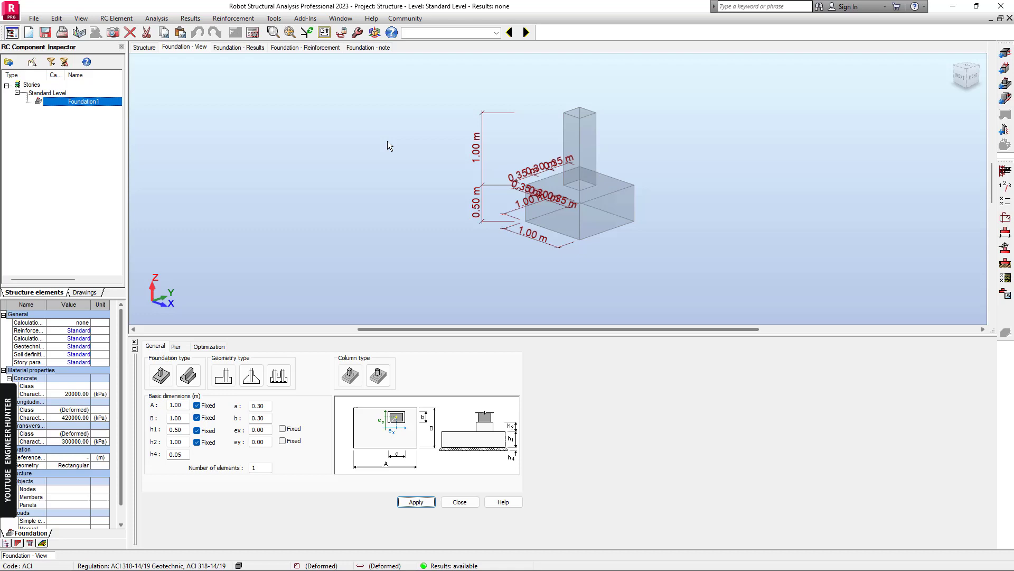
# - Set the Geotechnical Options soil stress to Calculated instead of allowable
pyautogui.click(1005, 279)
pyautogui.moveTo(434, 233); pyautogui.dragTo(442, 208)
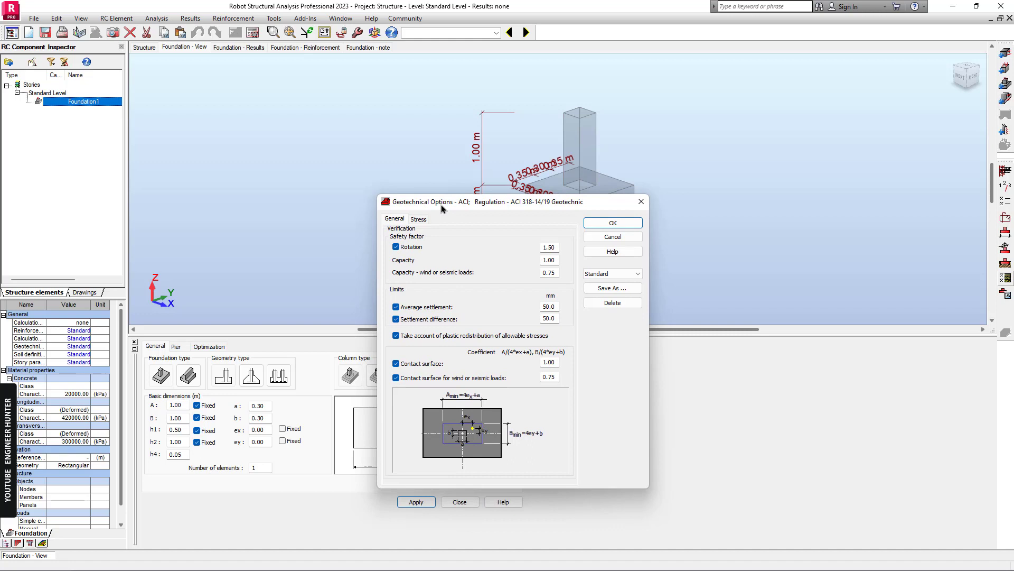
pyautogui.click(419, 220)
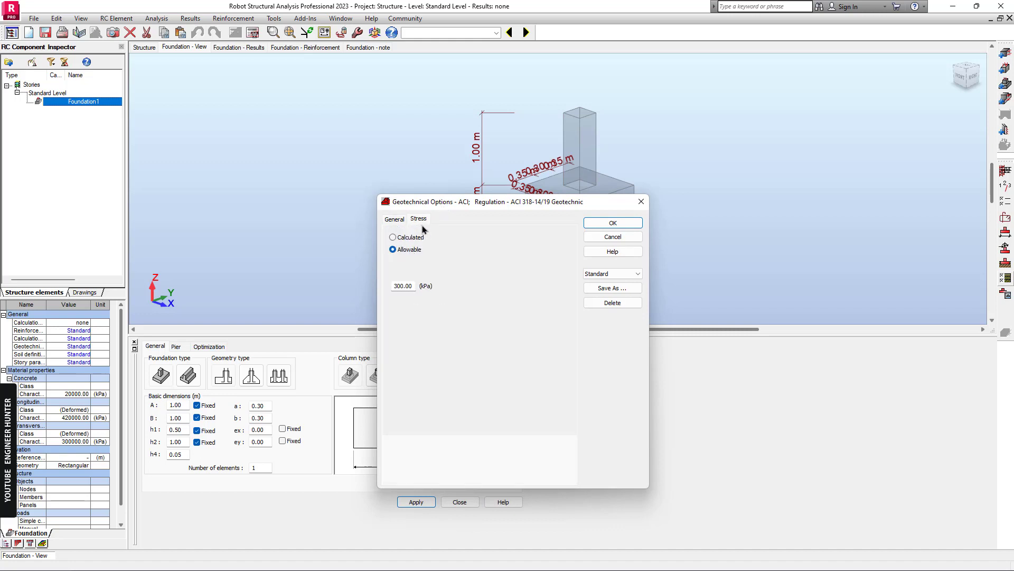
pyautogui.click(394, 237)
pyautogui.click(613, 223)
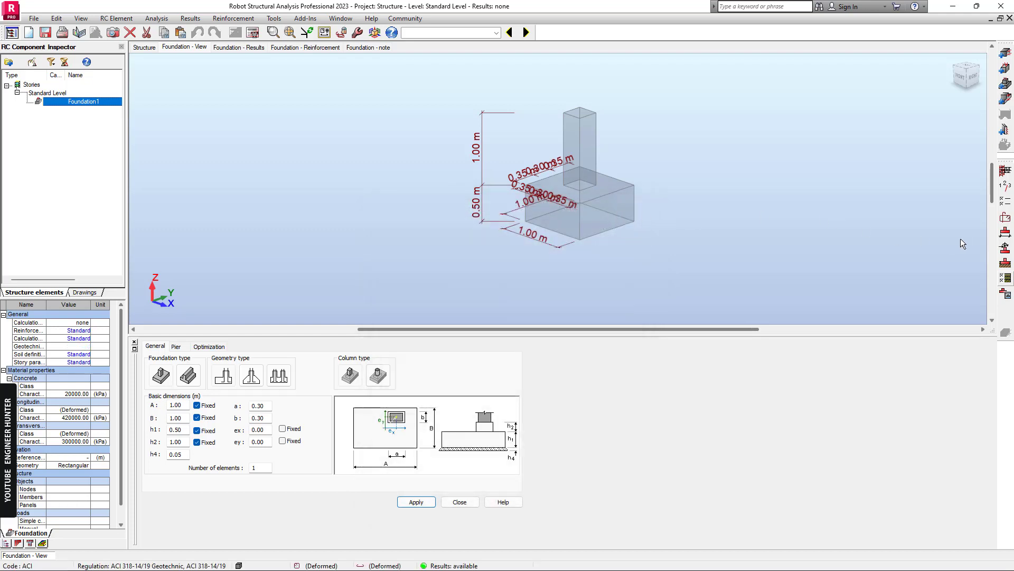
# - Add a 100 kN axial dead load to the footing
pyautogui.click(1006, 250)
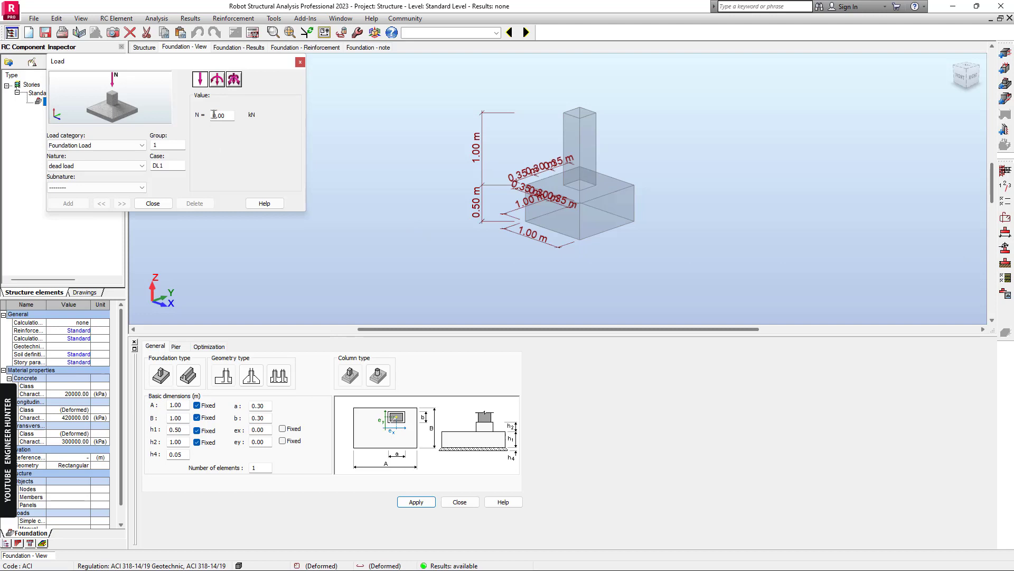
pyautogui.moveTo(228, 119); pyautogui.dragTo(209, 117)
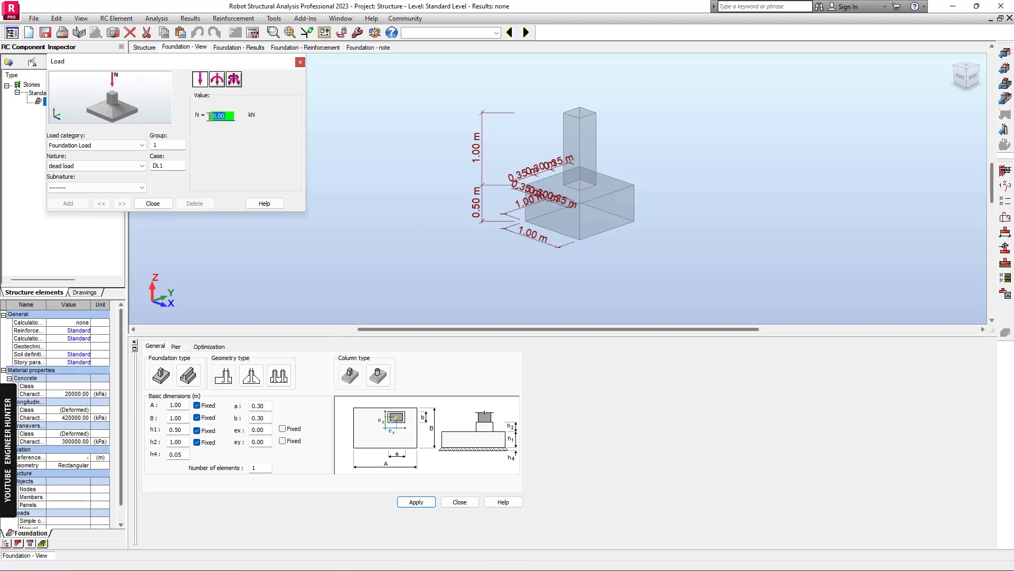
pyautogui.write('100')
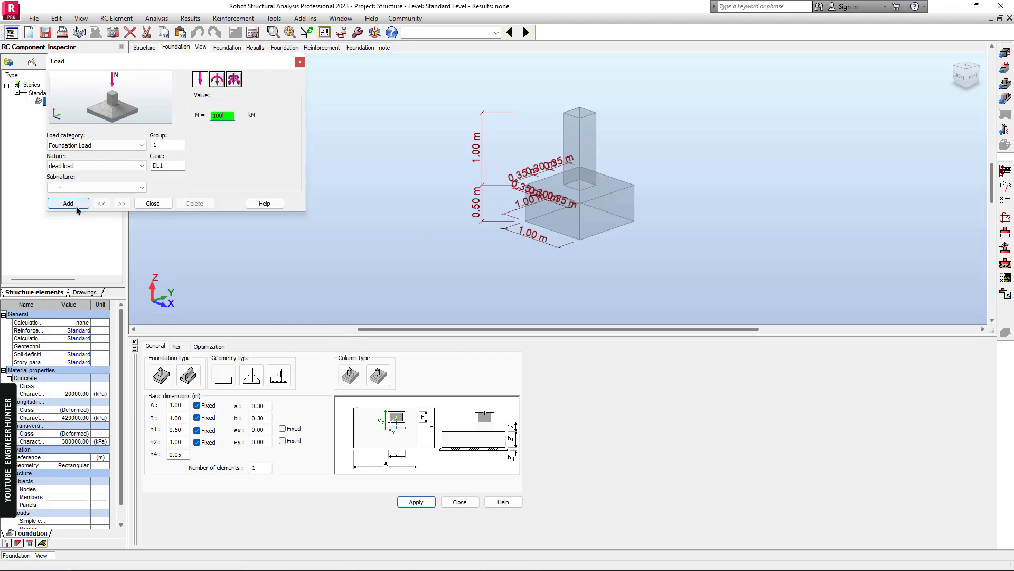
pyautogui.click(68, 203)
pyautogui.click(155, 204)
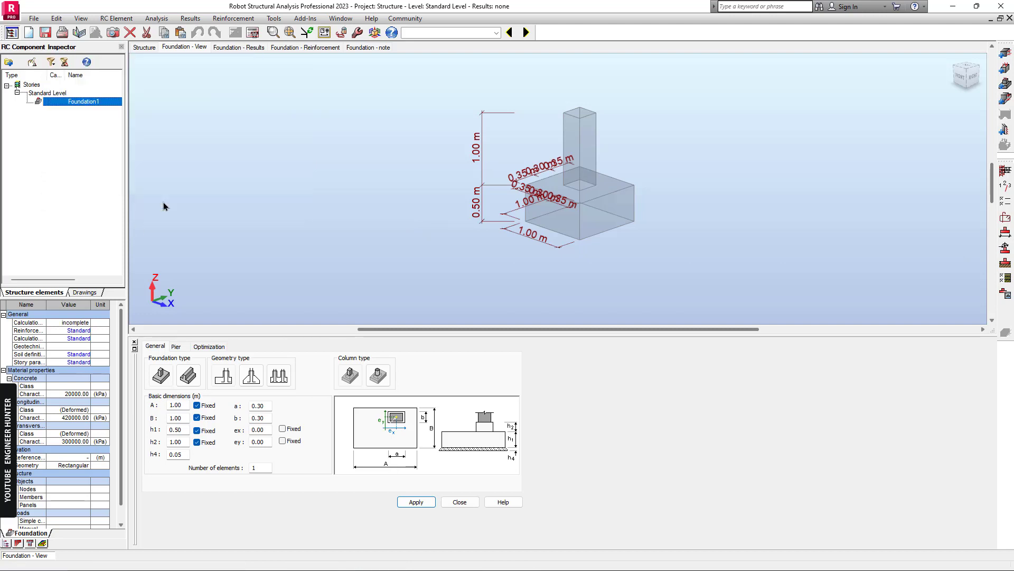
# - Keep well graded gravels for layer 1 with 18 kN/m3 unit weight and 30° friction angle
pyautogui.click(1005, 264)
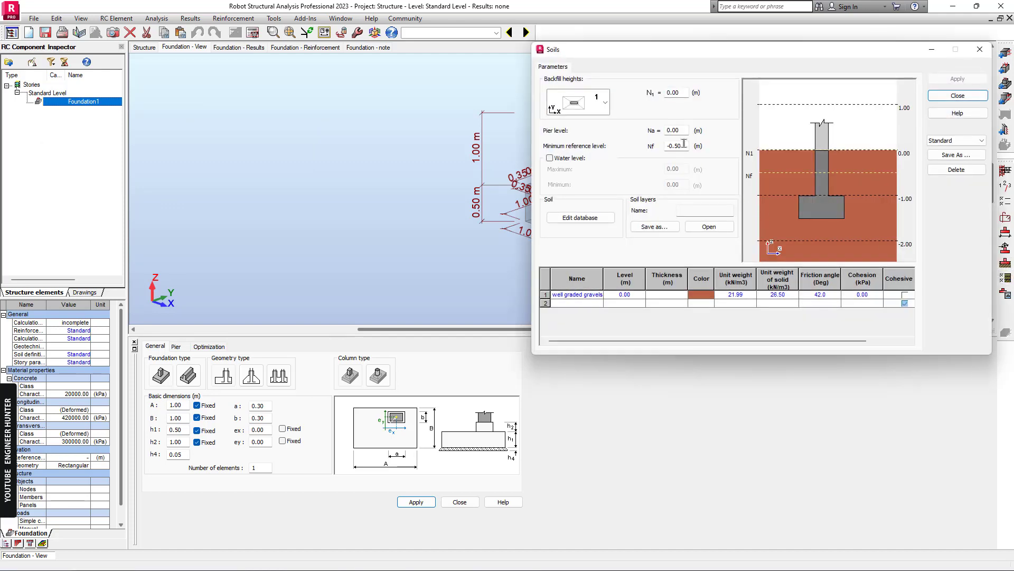
pyautogui.moveTo(663, 57); pyautogui.dragTo(422, 105)
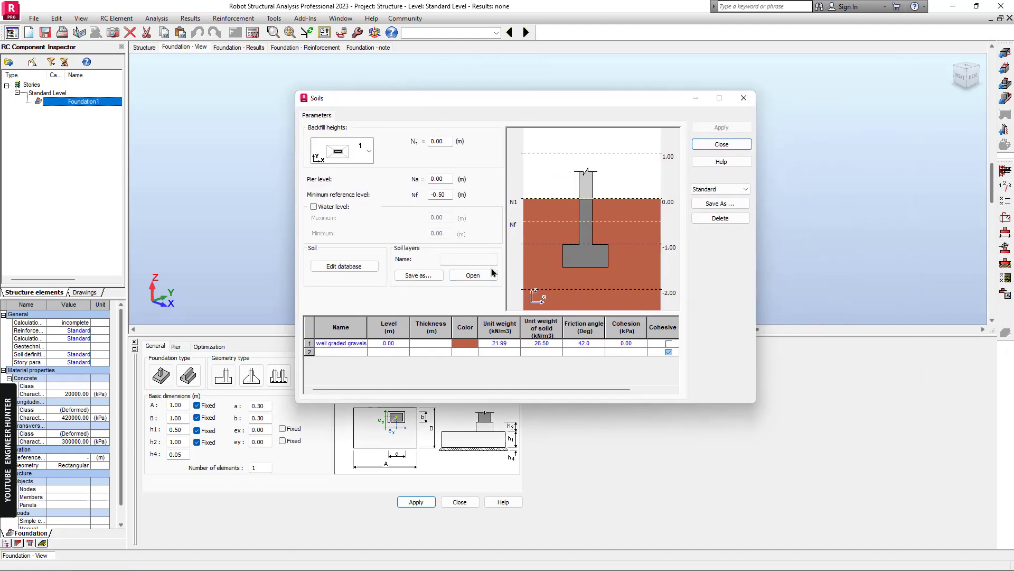
pyautogui.click(361, 346)
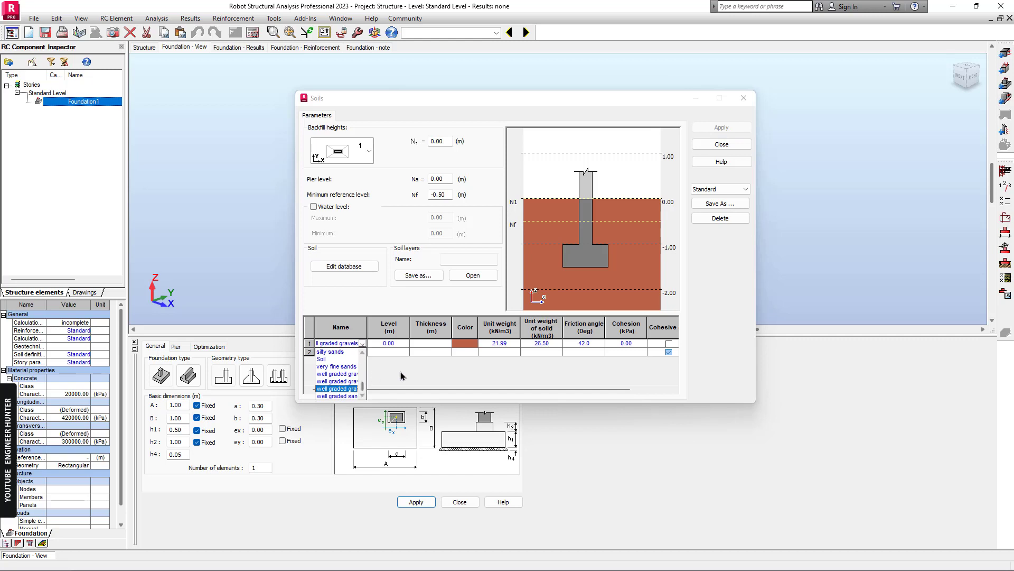
pyautogui.click(471, 371)
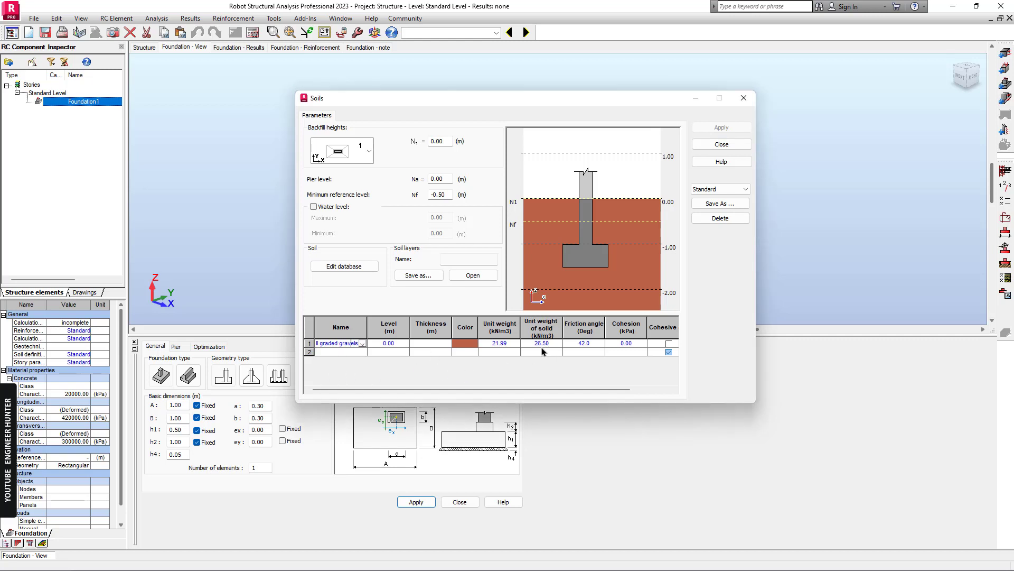
pyautogui.click(510, 343)
pyautogui.write('18')
pyautogui.click(595, 343)
pyautogui.moveTo(596, 343); pyautogui.dragTo(563, 342)
pyautogui.write('30')
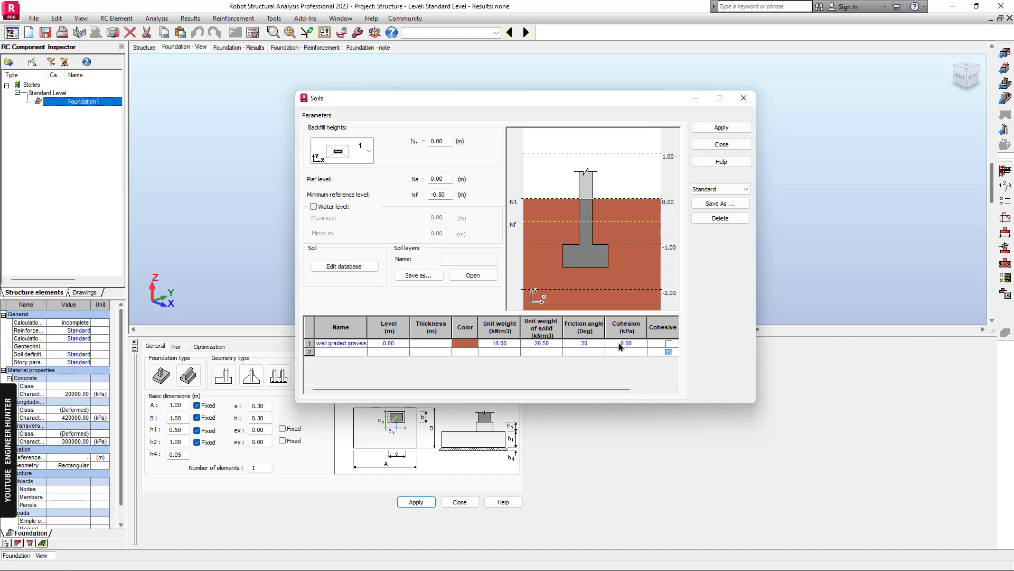
# - Set the gravel cohesion to 10 kPa and minimum reference level to 0, then apply
pyautogui.click(634, 344)
pyautogui.moveTo(634, 344); pyautogui.dragTo(620, 345)
pyautogui.click(570, 372)
pyautogui.moveTo(452, 195); pyautogui.dragTo(429, 196)
pyautogui.write('0')
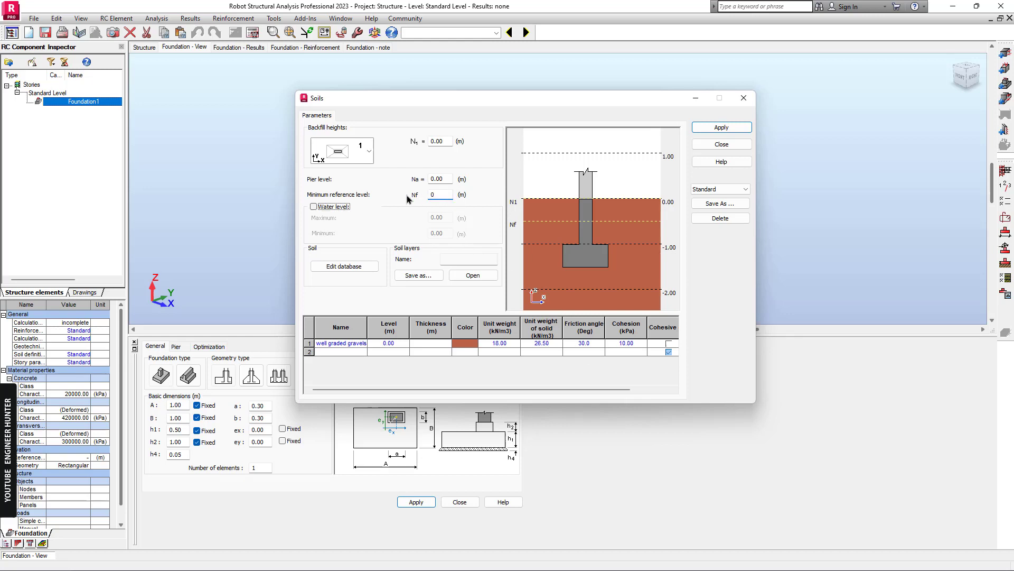
pyautogui.click(724, 128)
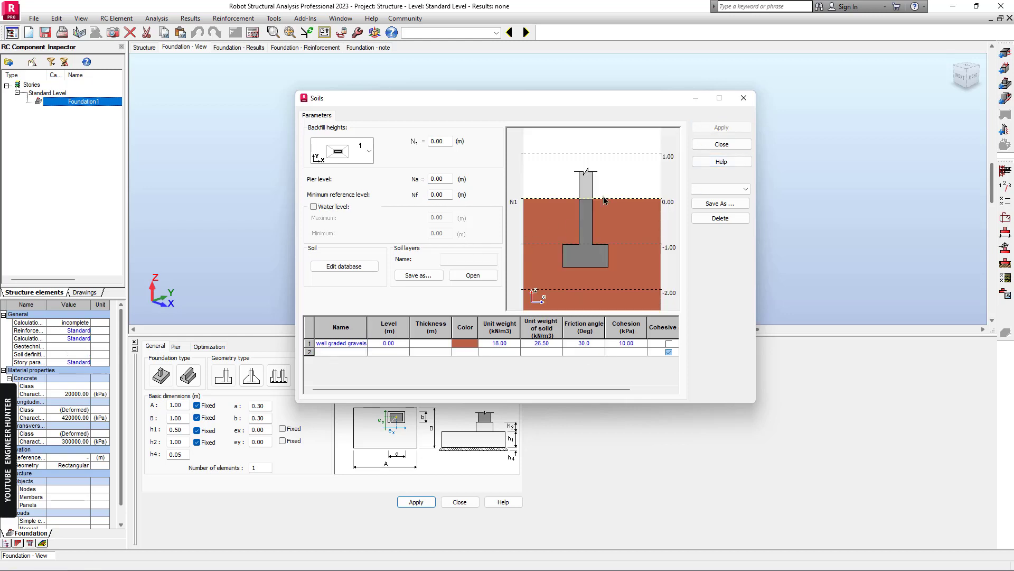
pyautogui.click(722, 145)
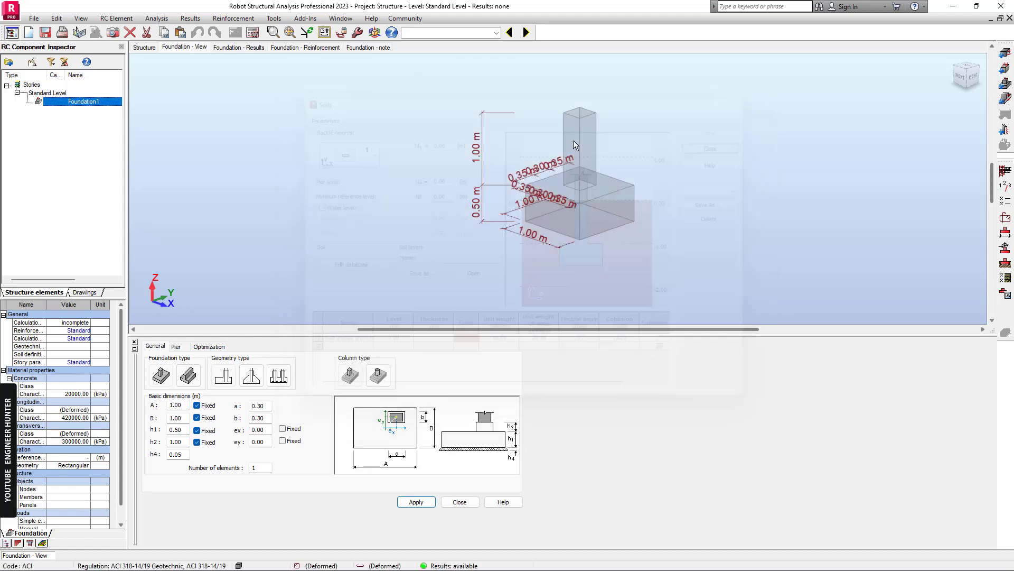
# - Calculate the spread footing and close the foundation dialog to show the calculation note
pyautogui.click(257, 34)
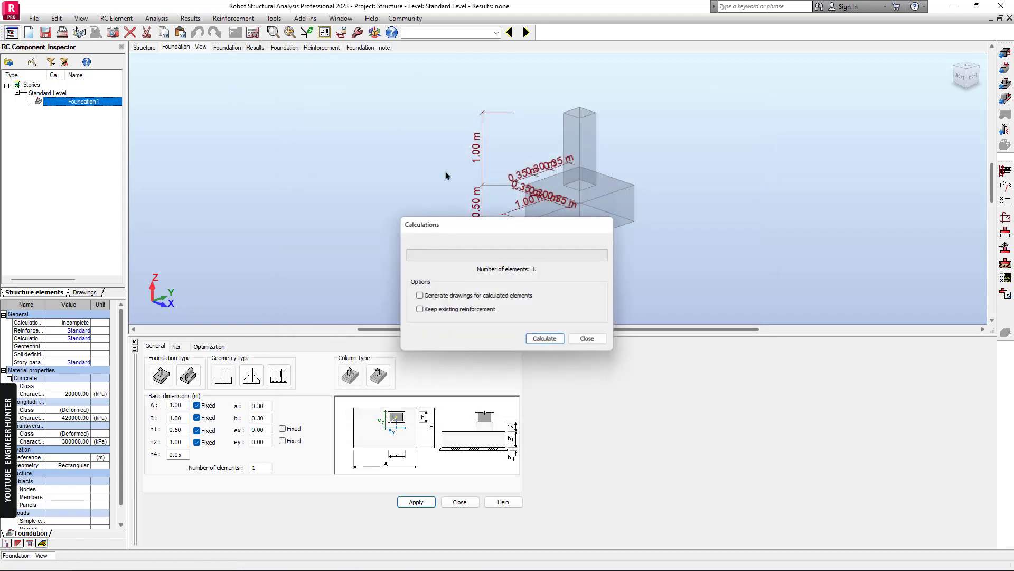
pyautogui.click(546, 339)
pyautogui.click(356, 48)
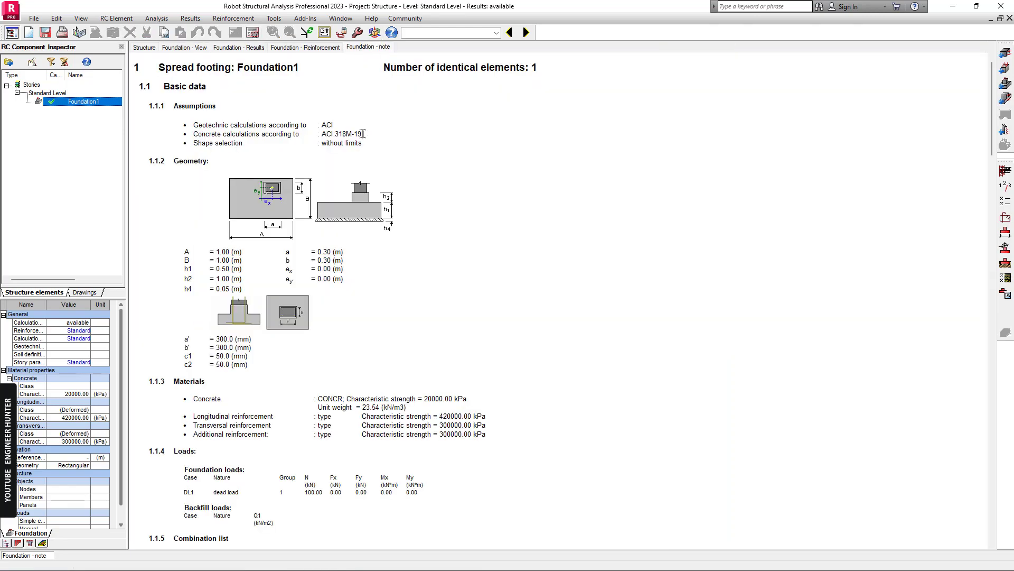
# - Review the note's design soil pressure line and bearing capacity factor block
pyautogui.scroll(-15, 469, 220)
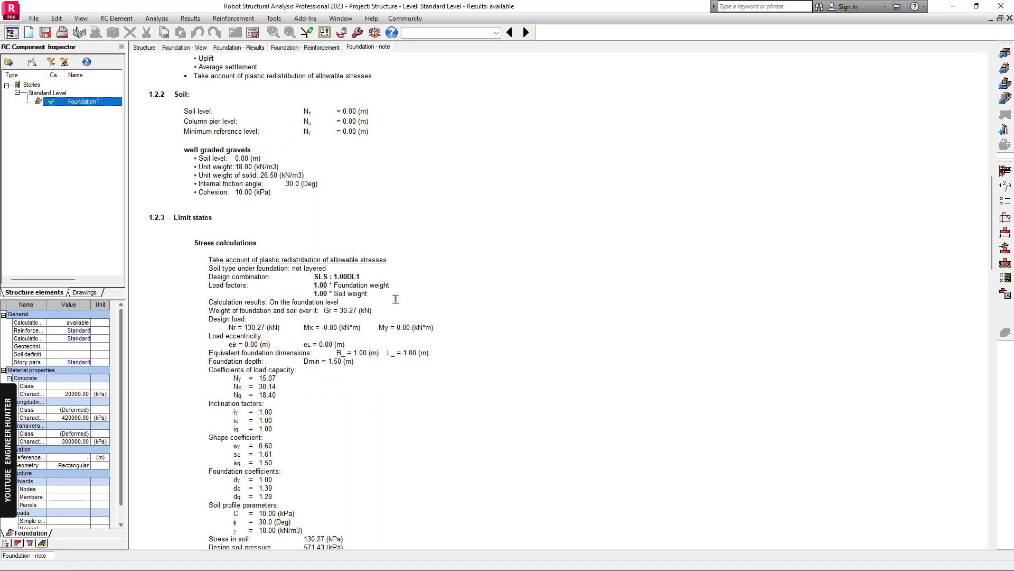
pyautogui.scroll(-4, 393, 304)
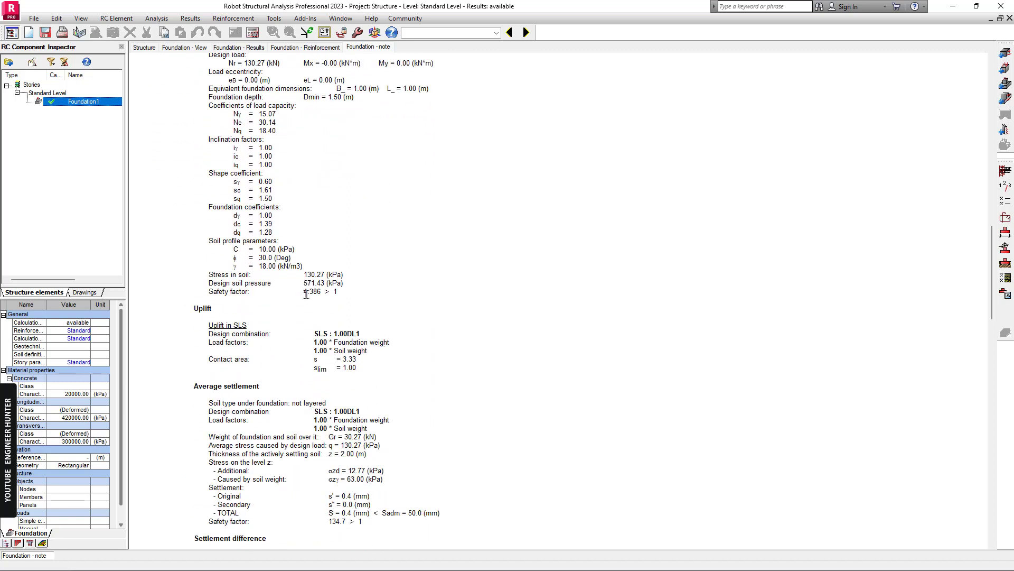
pyautogui.moveTo(303, 282); pyautogui.dragTo(347, 283)
pyautogui.scroll(3, 338, 296)
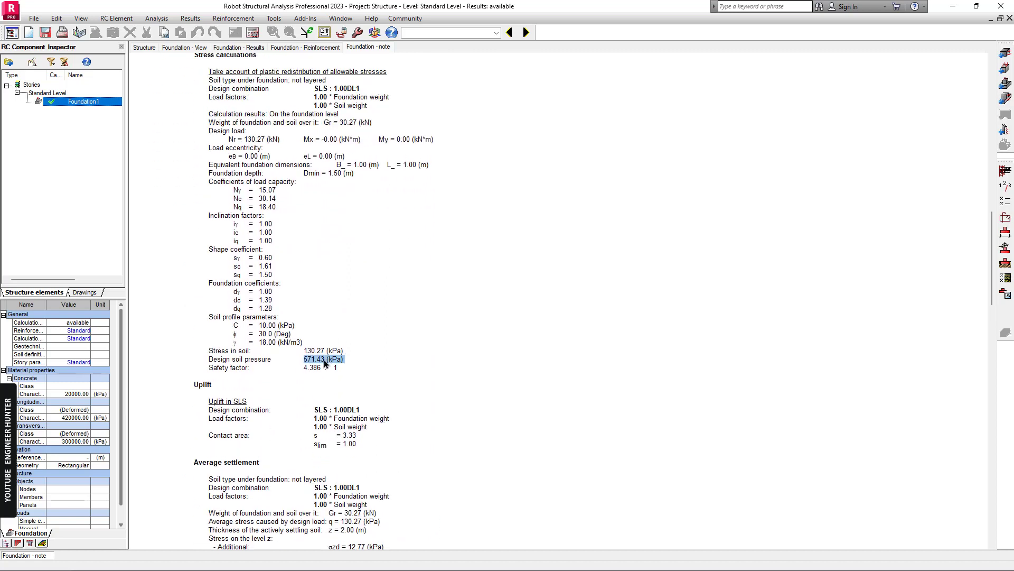
pyautogui.scroll(1, 313, 341)
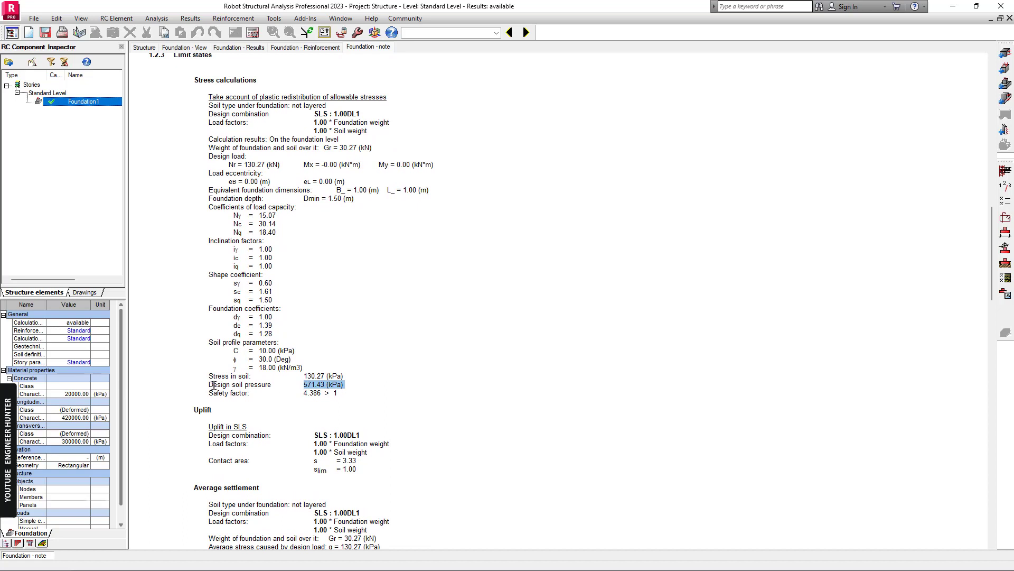
pyautogui.moveTo(207, 385); pyautogui.dragTo(271, 385)
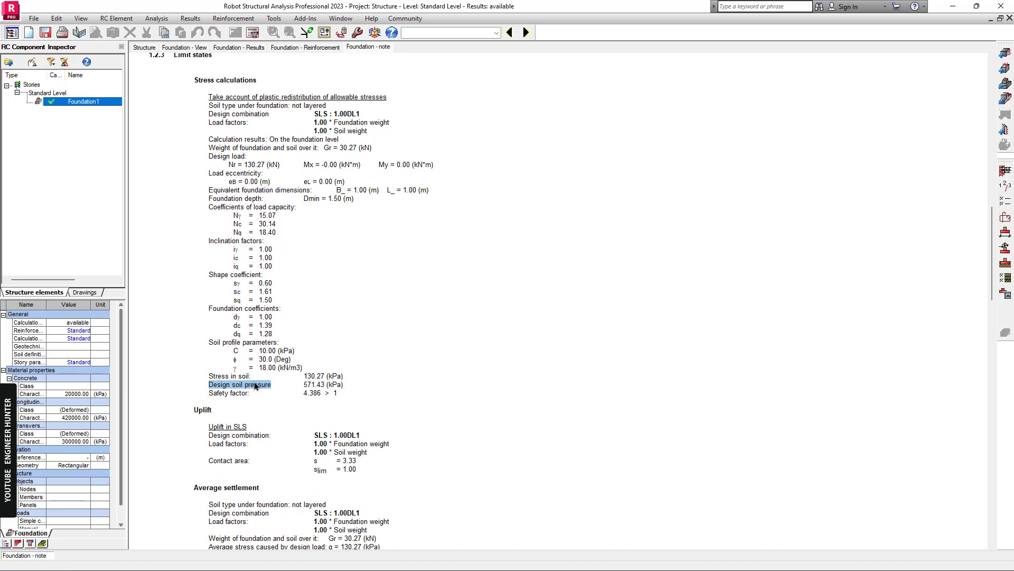
pyautogui.moveTo(341, 384); pyautogui.dragTo(213, 386)
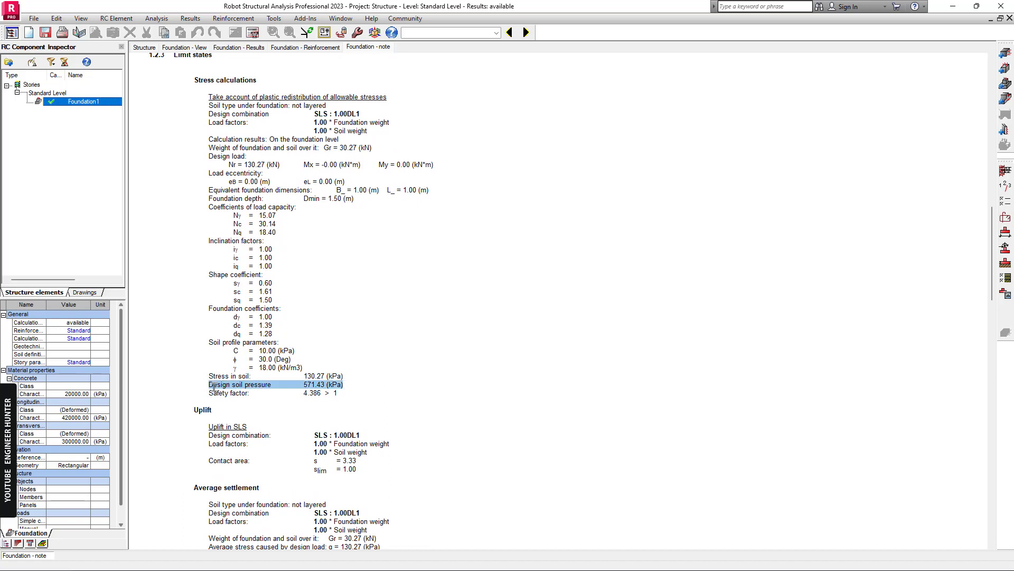
pyautogui.scroll(1, 390, 341)
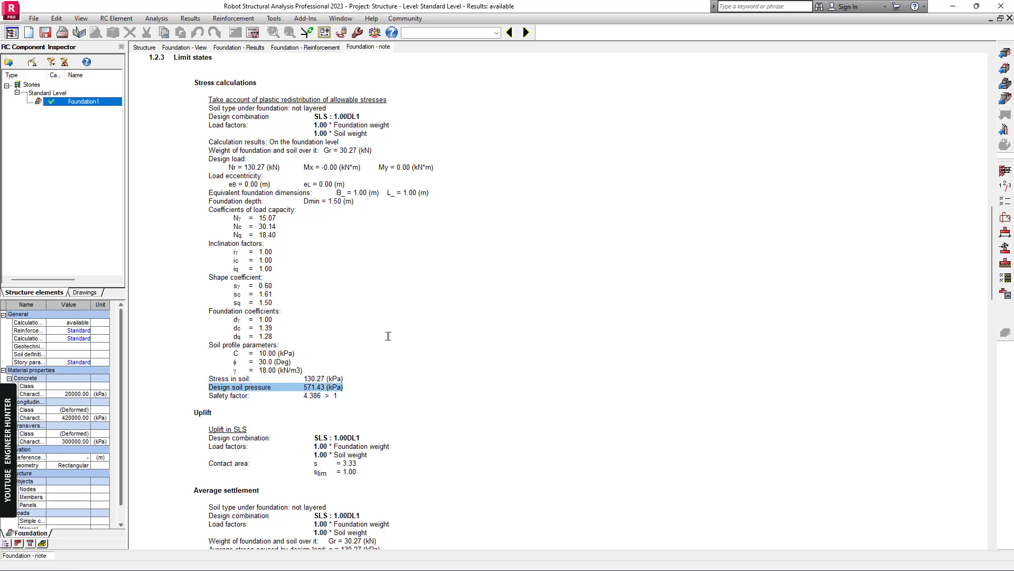
pyautogui.click(308, 297)
pyautogui.moveTo(304, 393); pyautogui.dragTo(227, 148)
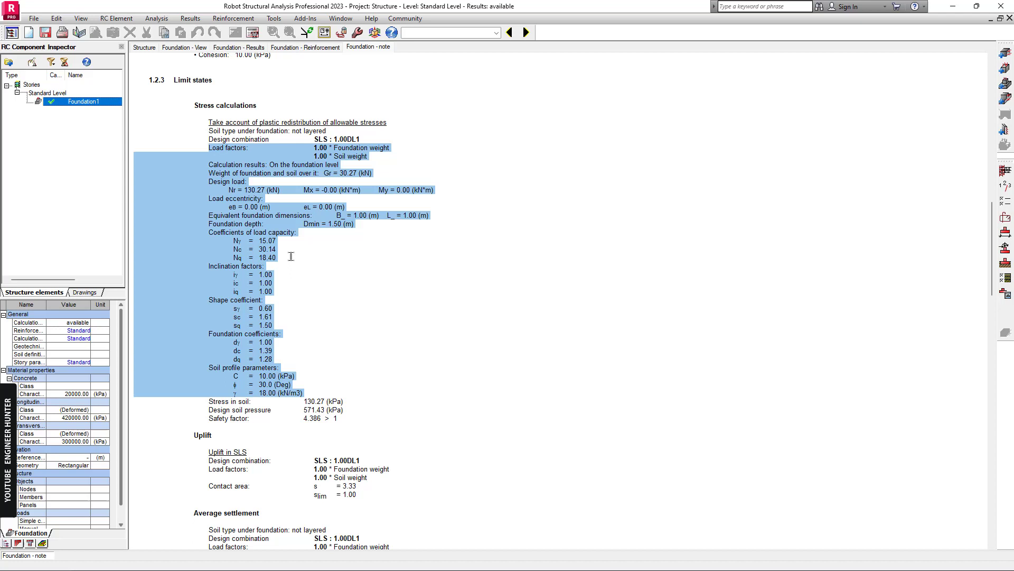
pyautogui.click(290, 250)
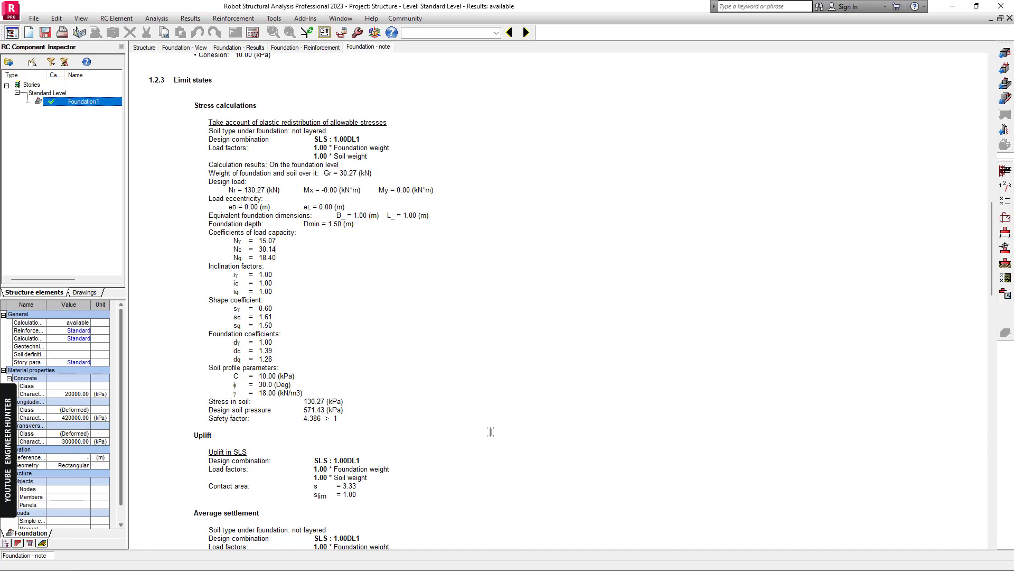
# - Bring up the Mathcad Hansen worksheet and review its q_ult equation and Input section
pyautogui.hotkey('alt', 'Tab')
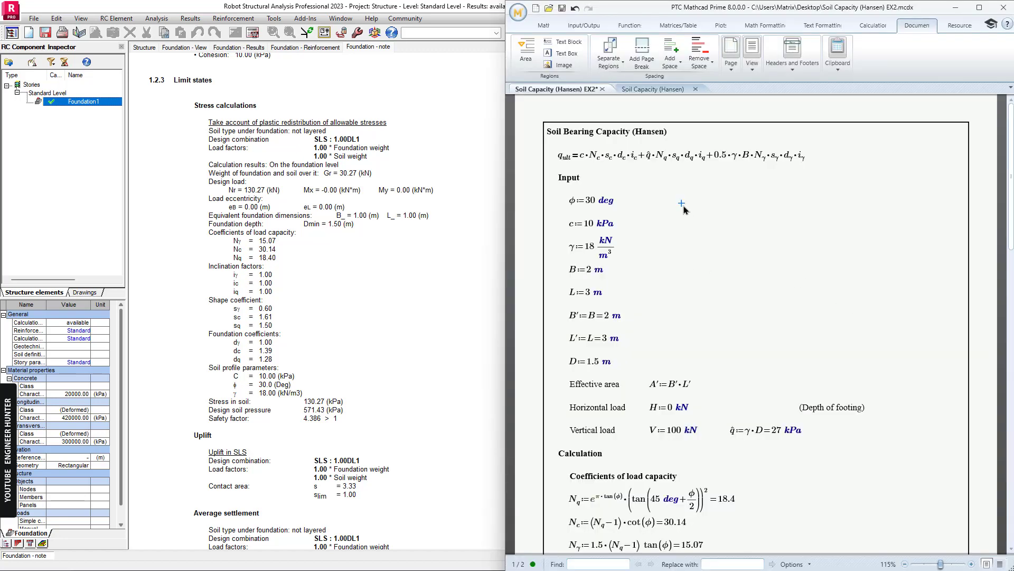
pyautogui.scroll(-5, 675, 212)
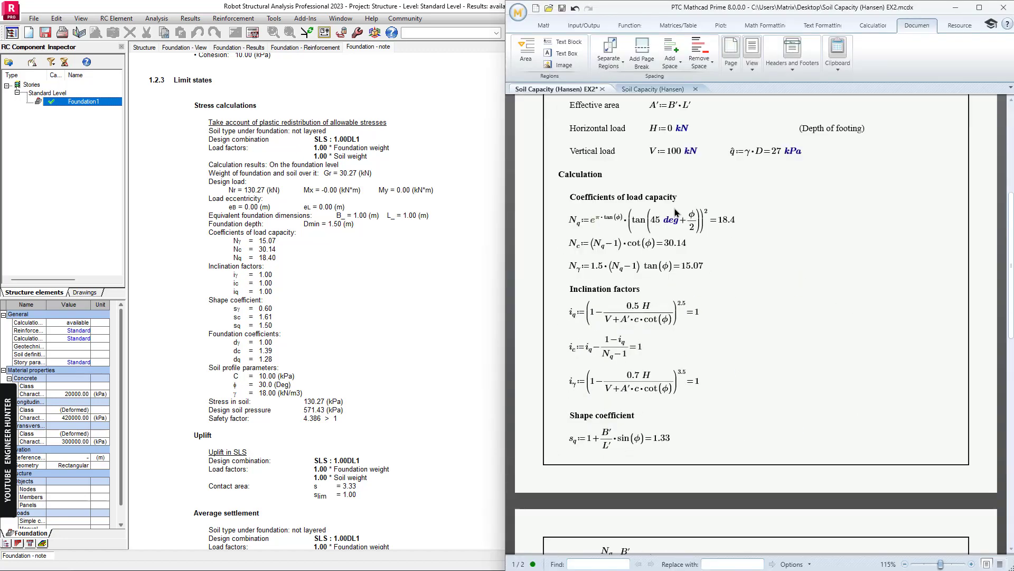
pyautogui.scroll(5, 675, 212)
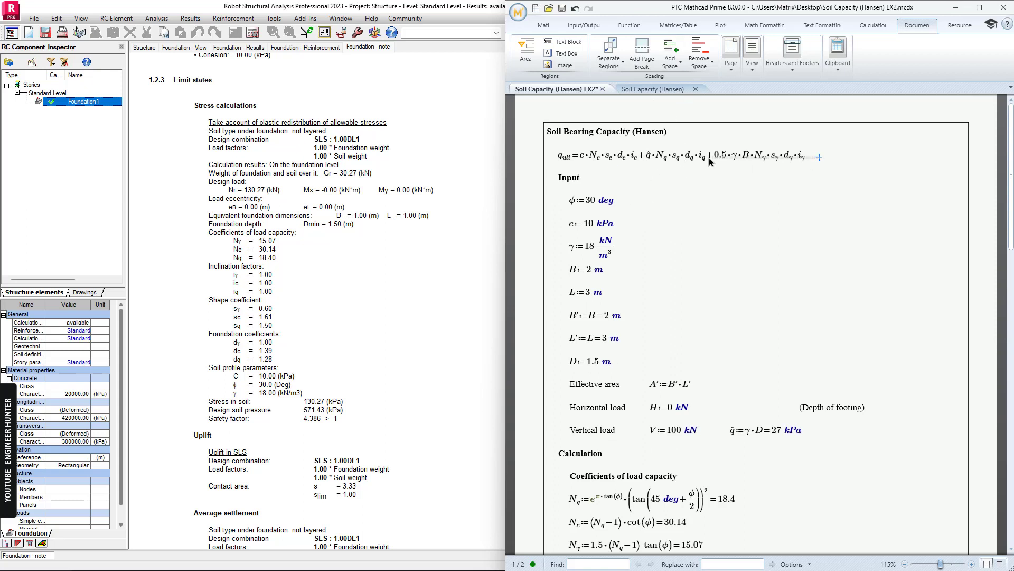
pyautogui.click(555, 156)
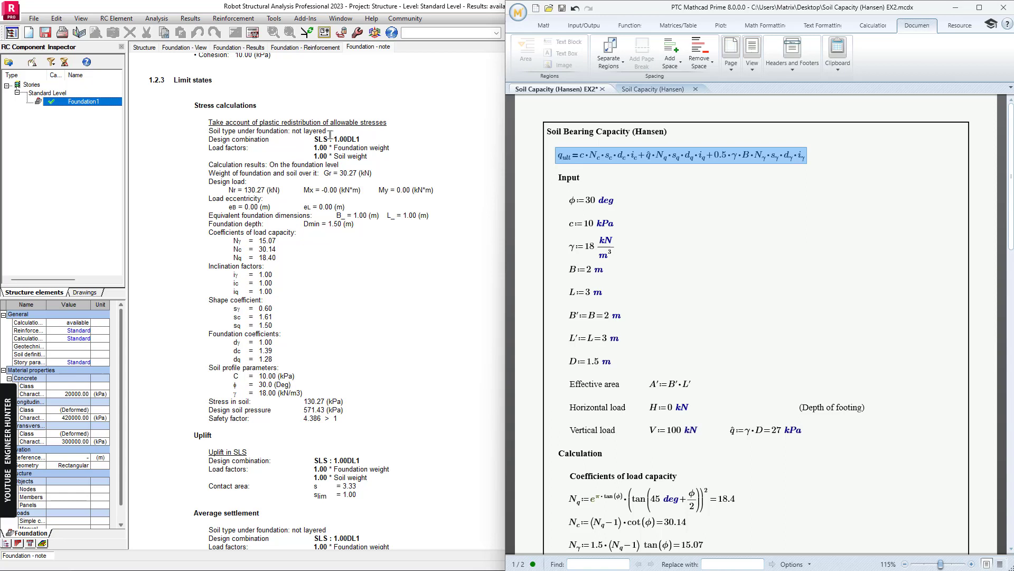
pyautogui.click(727, 180)
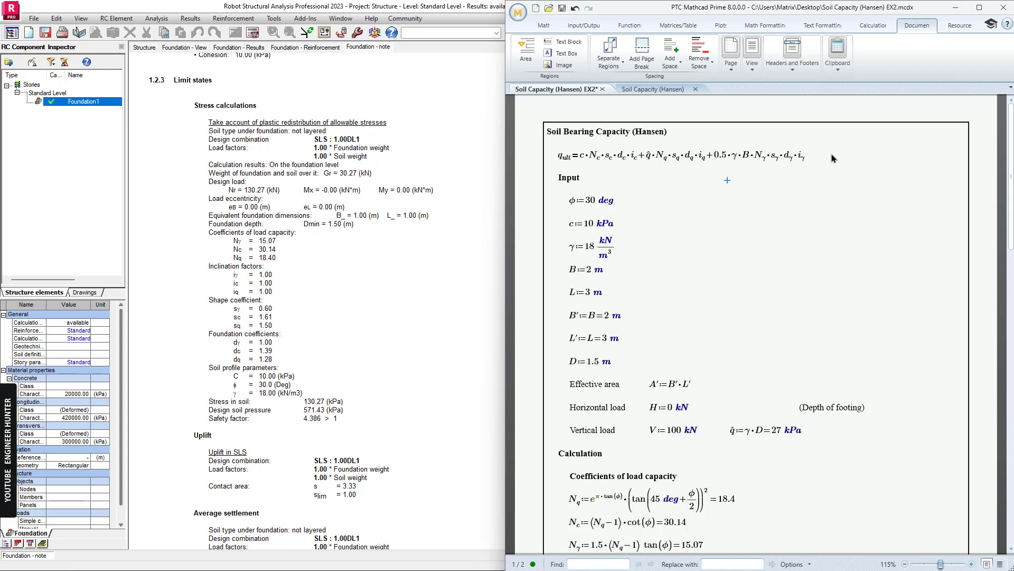
pyautogui.moveTo(835, 159); pyautogui.dragTo(612, 154)
pyautogui.click(620, 190)
pyautogui.scroll(-1, 636, 201)
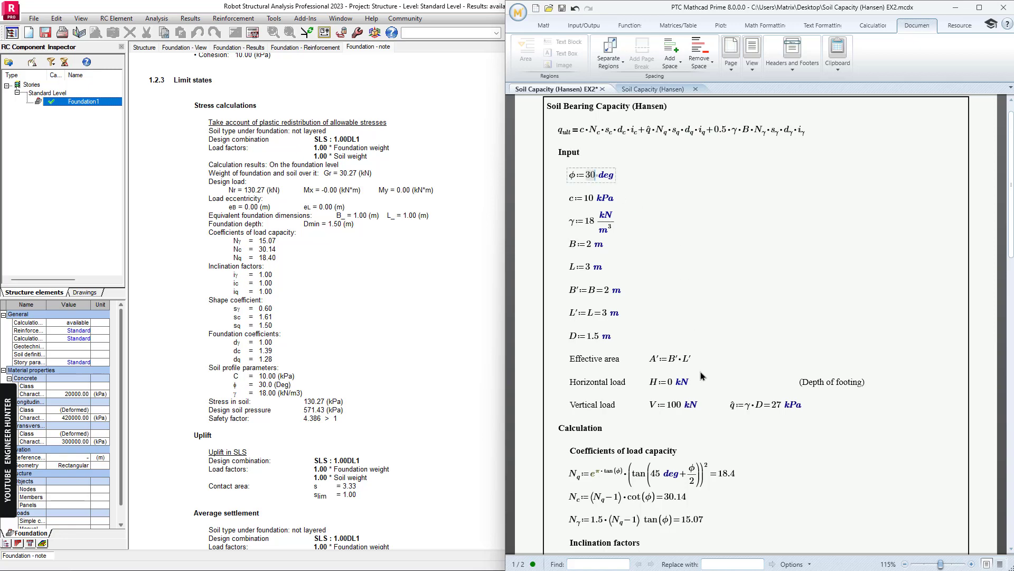
pyautogui.scroll(-5, 703, 378)
pyautogui.scroll(6, 681, 370)
pyautogui.click(660, 247)
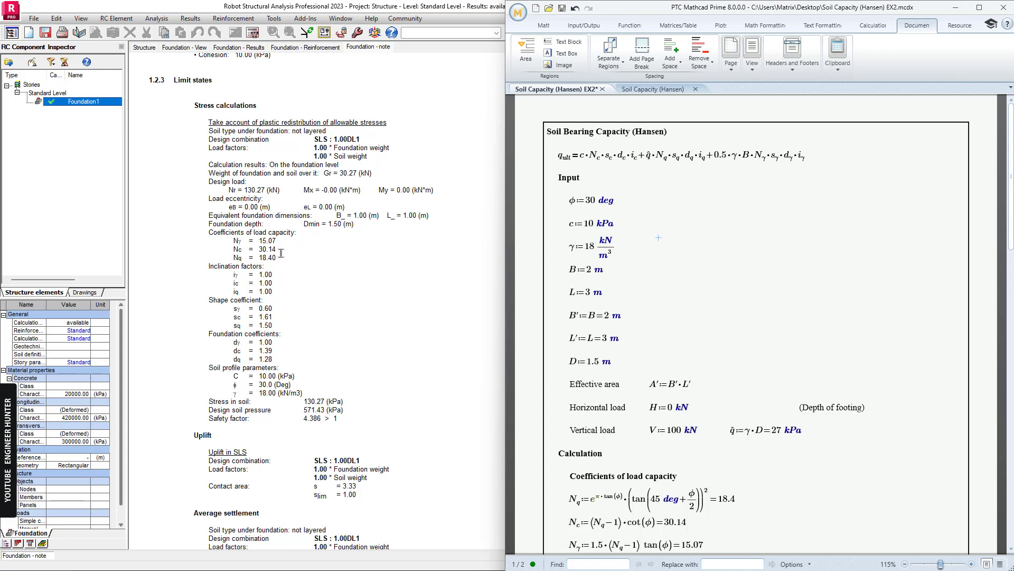
# - Change footing width B from 2 m to 1 m and length L from 3 m to 1 m
pyautogui.click(588, 204)
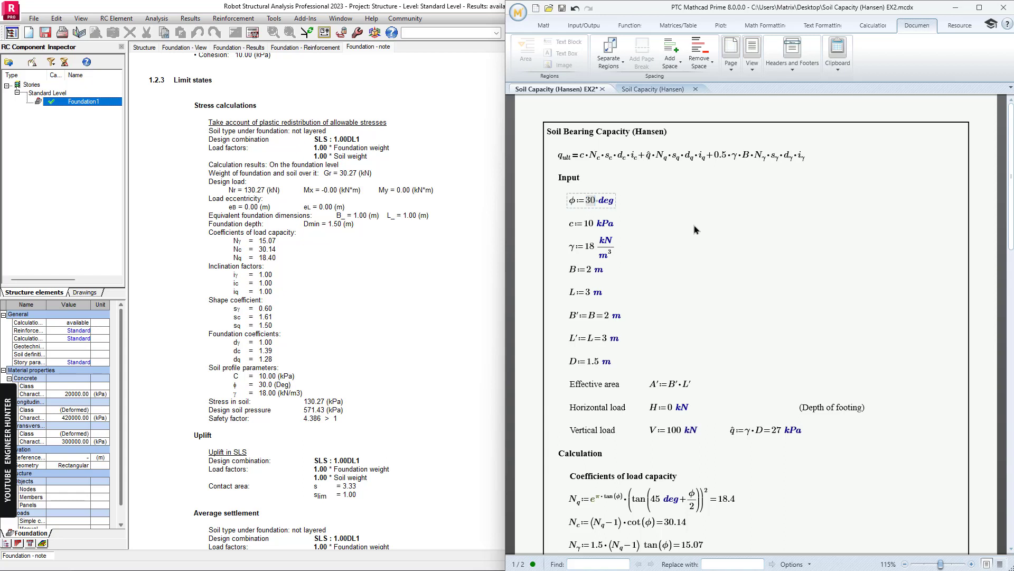
pyautogui.click(640, 229)
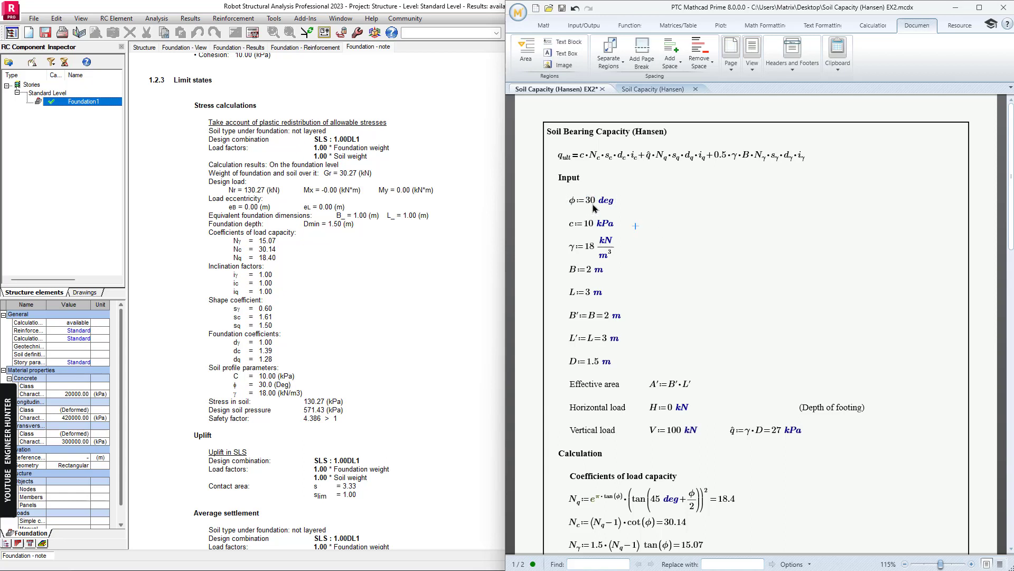
pyautogui.click(590, 275)
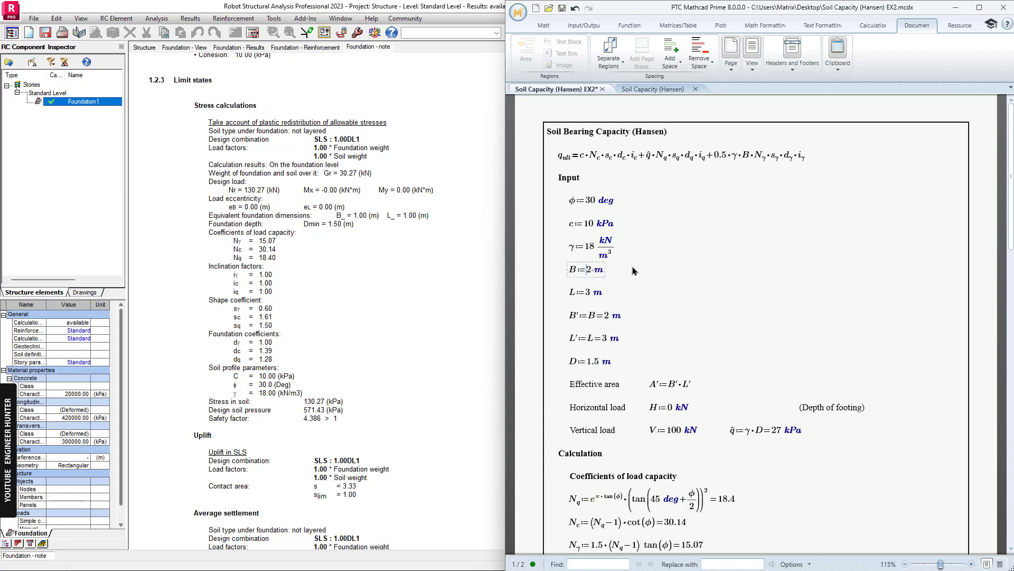
pyautogui.press('BackSpace')
pyautogui.write('1')
pyautogui.click(591, 292)
pyautogui.press('BackSpace')
pyautogui.write('1')
pyautogui.click(636, 301)
pyautogui.scroll(-3, 641, 315)
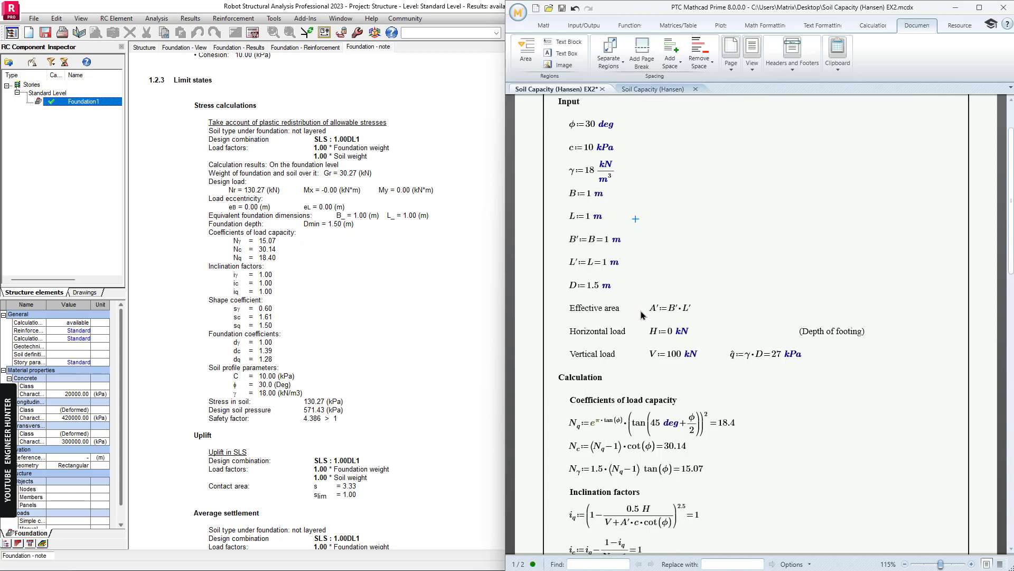
pyautogui.click(593, 285)
pyautogui.scroll(-3, 690, 282)
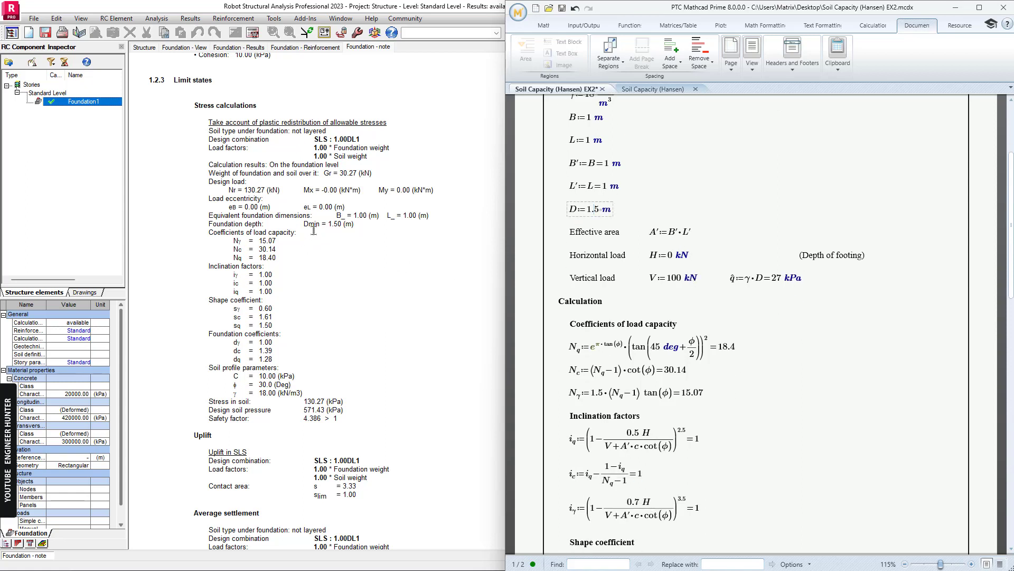
pyautogui.scroll(-6, 722, 317)
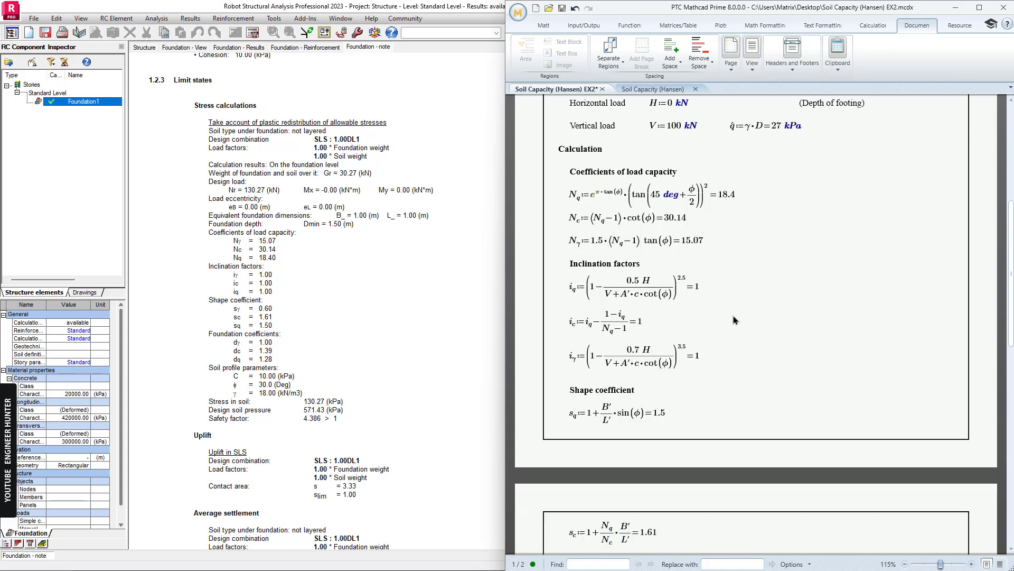
pyautogui.scroll(1, 737, 317)
pyautogui.click(761, 245)
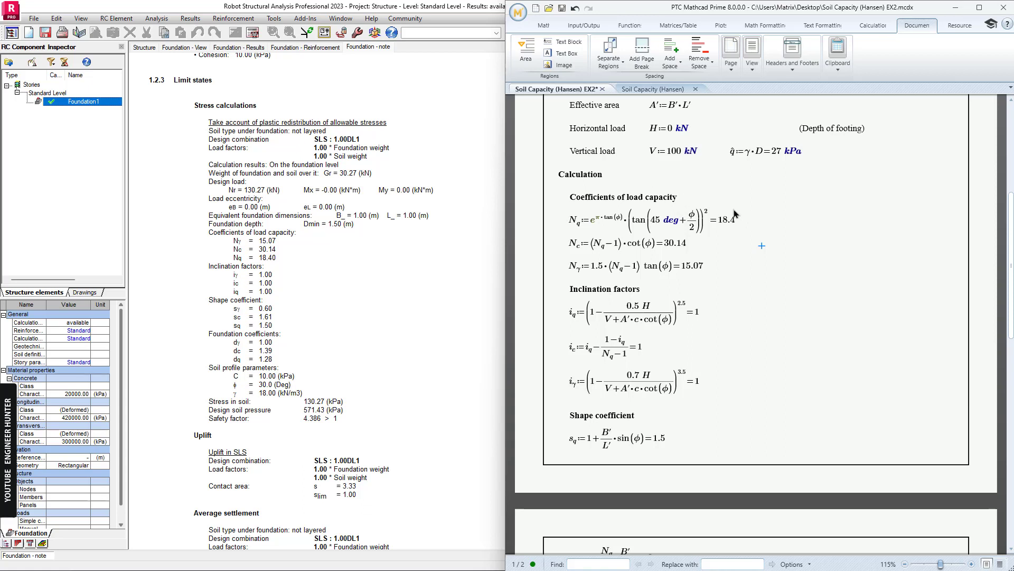
pyautogui.click(734, 218)
pyautogui.click(752, 239)
pyautogui.click(686, 248)
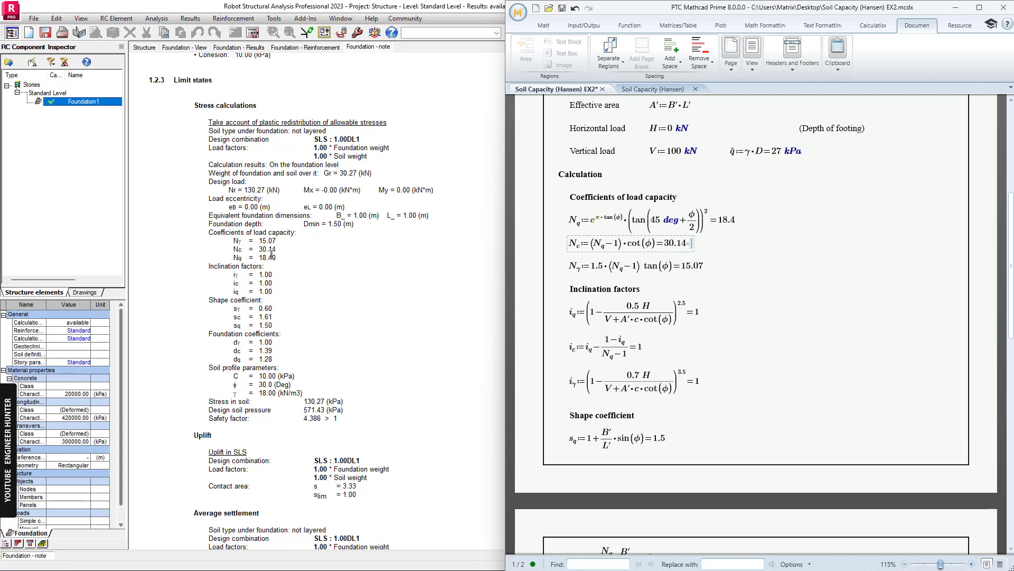
pyautogui.scroll(-1, 761, 294)
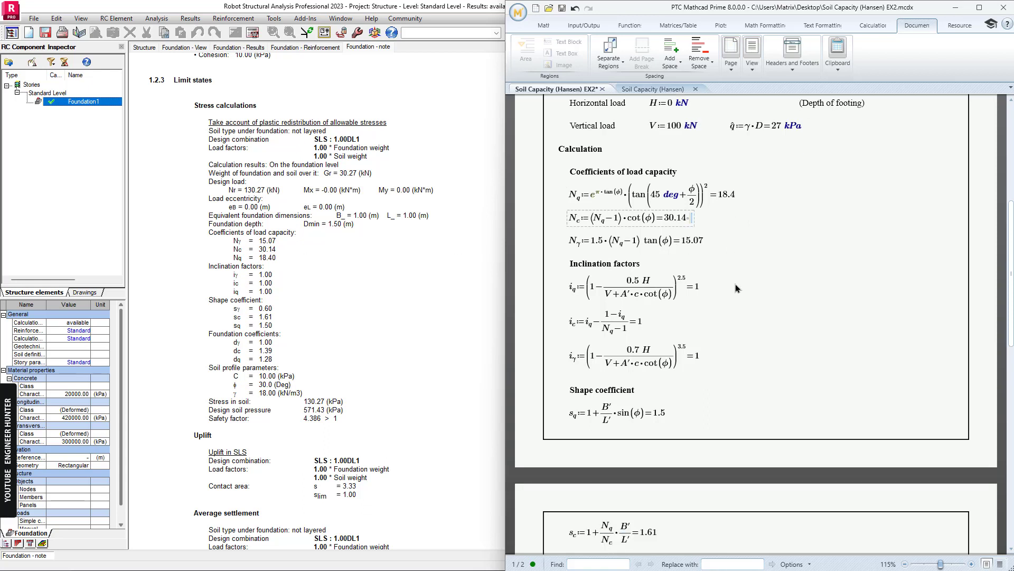
pyautogui.moveTo(722, 280); pyautogui.dragTo(655, 365)
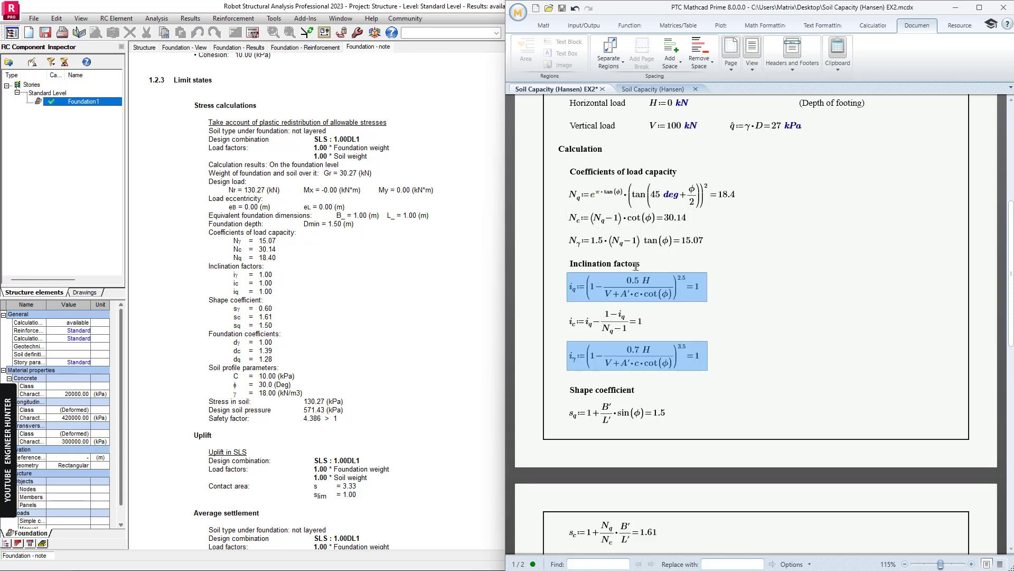
pyautogui.scroll(-1, 650, 268)
pyautogui.click(750, 266)
pyautogui.scroll(-4, 674, 286)
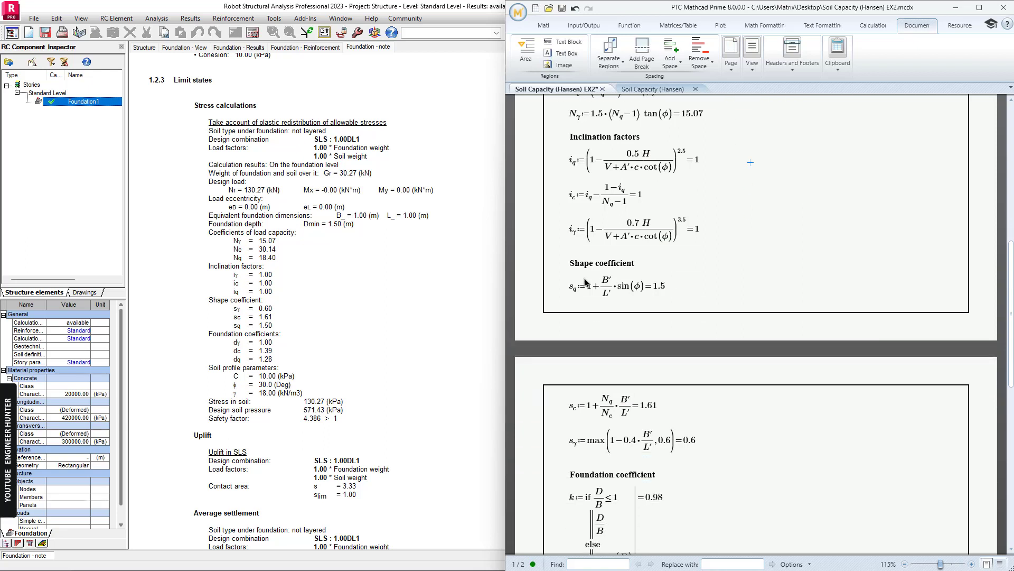
pyautogui.scroll(-2, 648, 274)
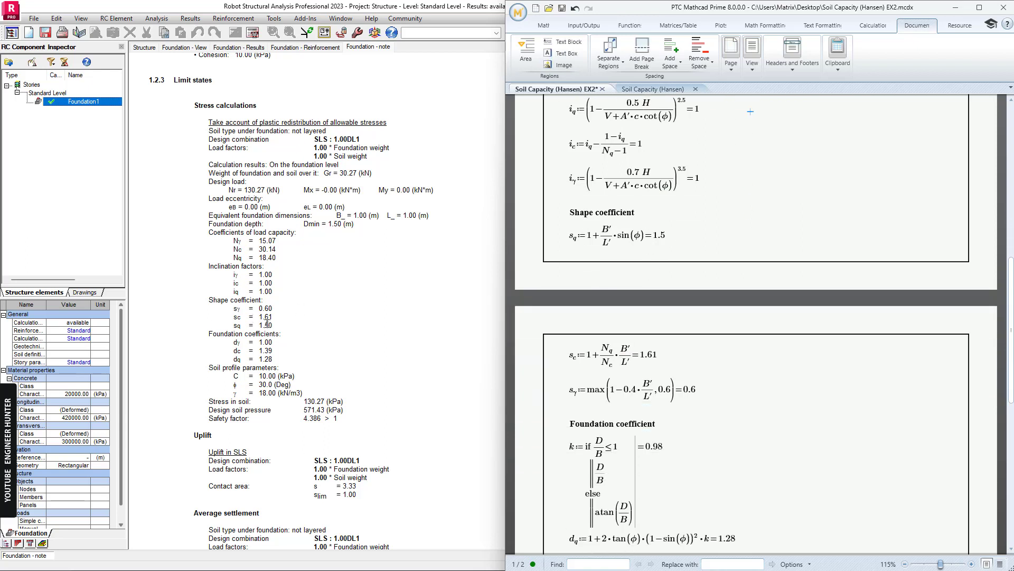
pyautogui.scroll(-7, 703, 369)
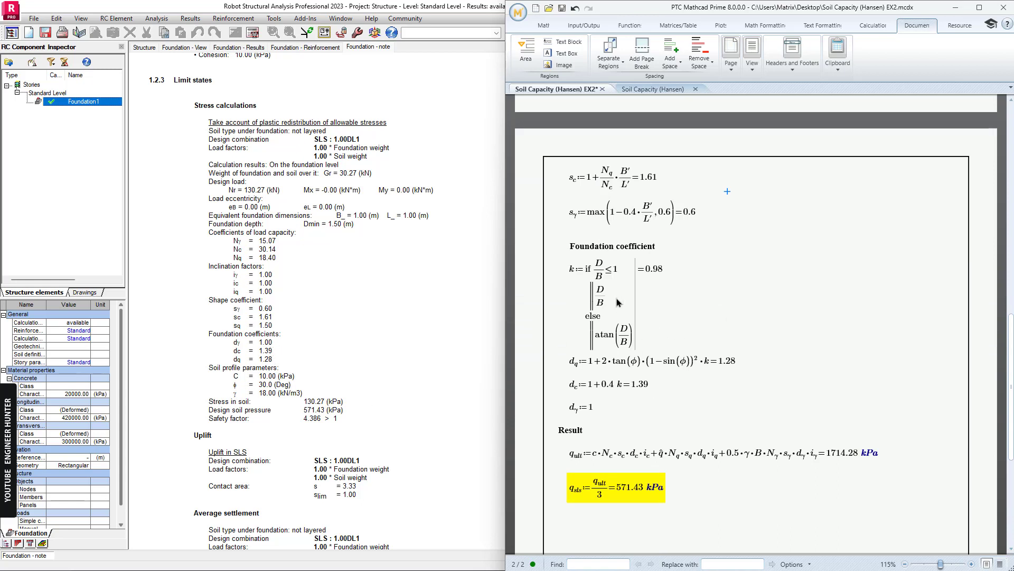
pyautogui.scroll(-4, 695, 336)
pyautogui.click(682, 388)
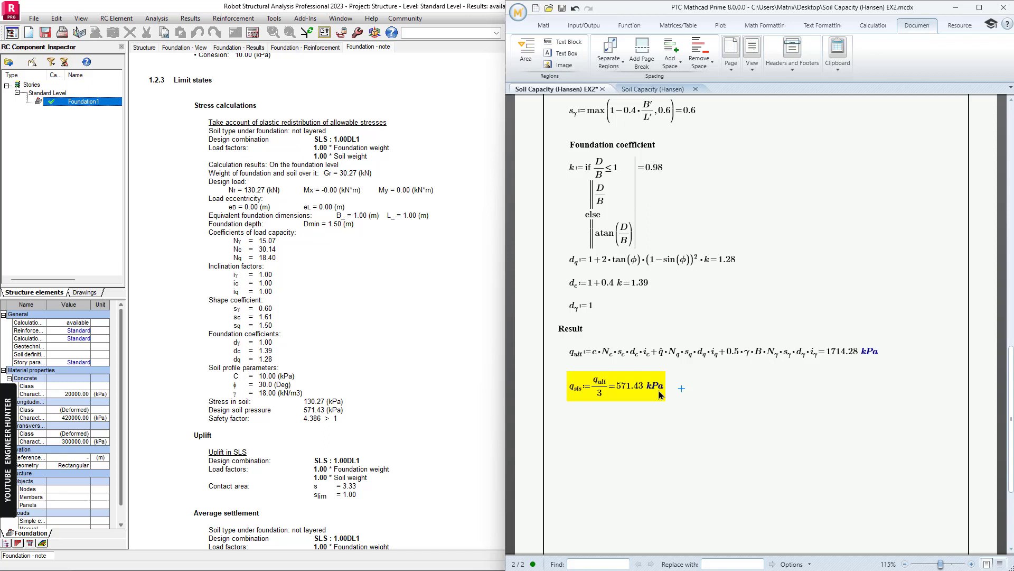
pyautogui.moveTo(623, 386); pyautogui.dragTo(683, 390)
pyautogui.click(683, 389)
pyautogui.moveTo(616, 388); pyautogui.dragTo(648, 387)
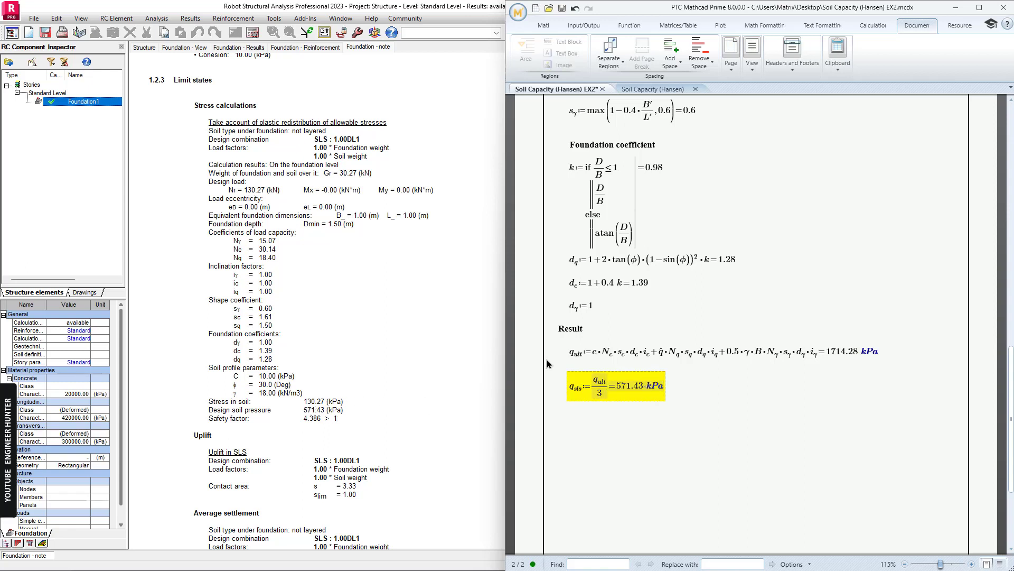
pyautogui.click(784, 348)
pyautogui.scroll(5, 784, 348)
# - Maximize the Robot foundation note, scroll it to the top, and bring up the textbook PDF
pyautogui.scroll(8, 784, 348)
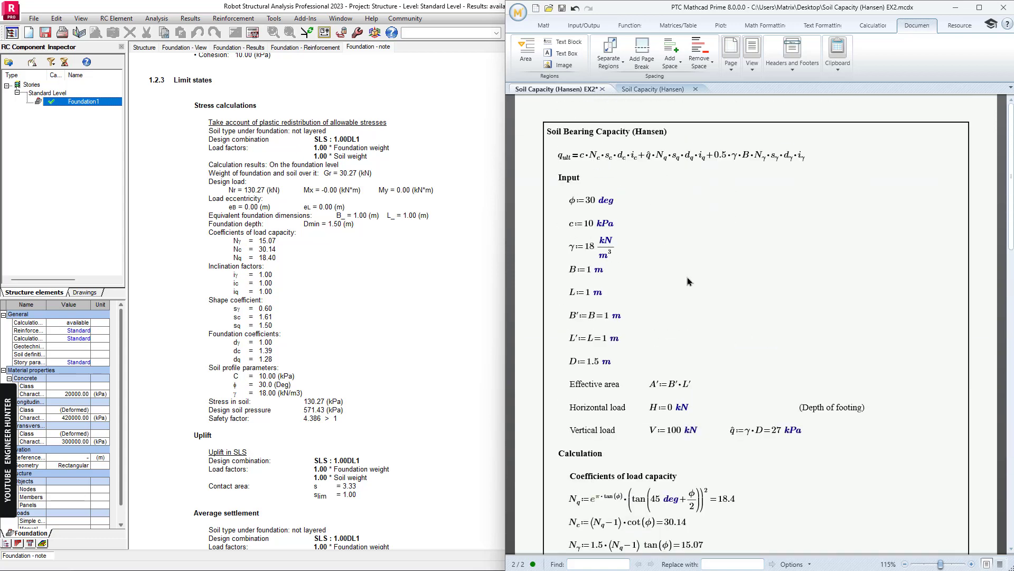
pyautogui.click(739, 306)
pyautogui.press('super+Up')
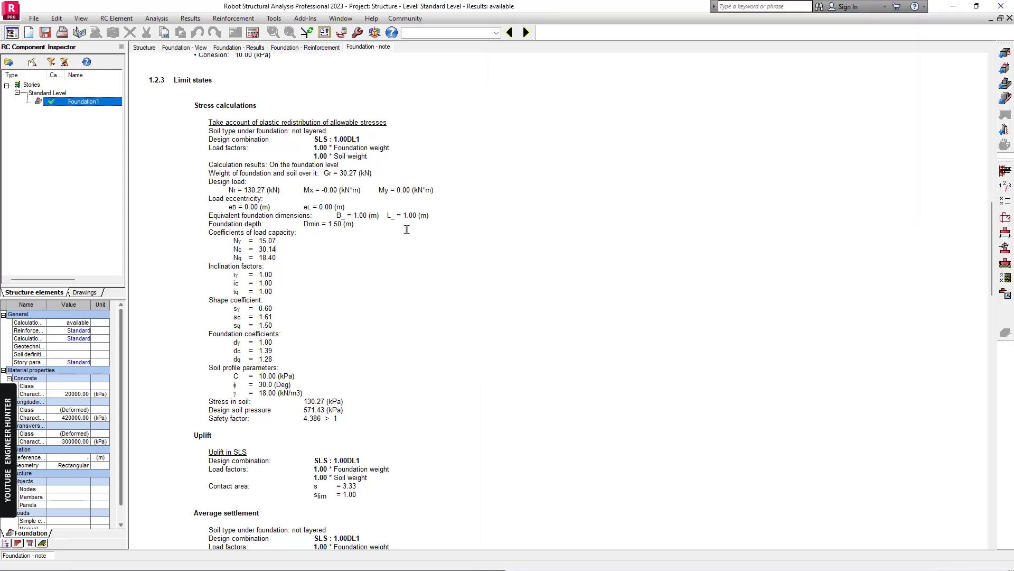
pyautogui.scroll(10, 417, 245)
pyautogui.scroll(6, 401, 246)
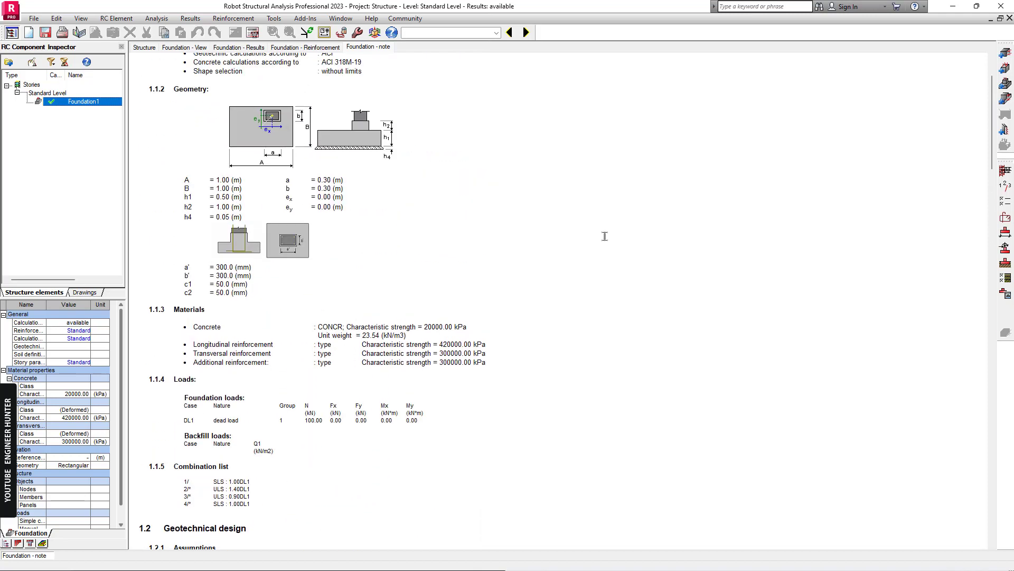
pyautogui.hotkey('alt', 'Tab')
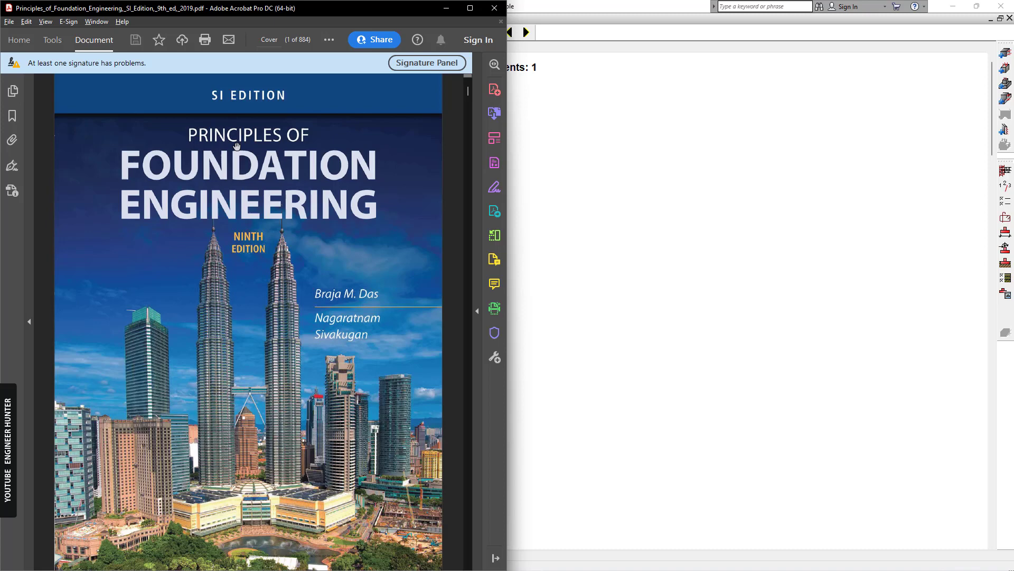
# - Jump via bookmarks to chapter 6 Problems and centre Problem 6.9 on page 255
pyautogui.click(13, 115)
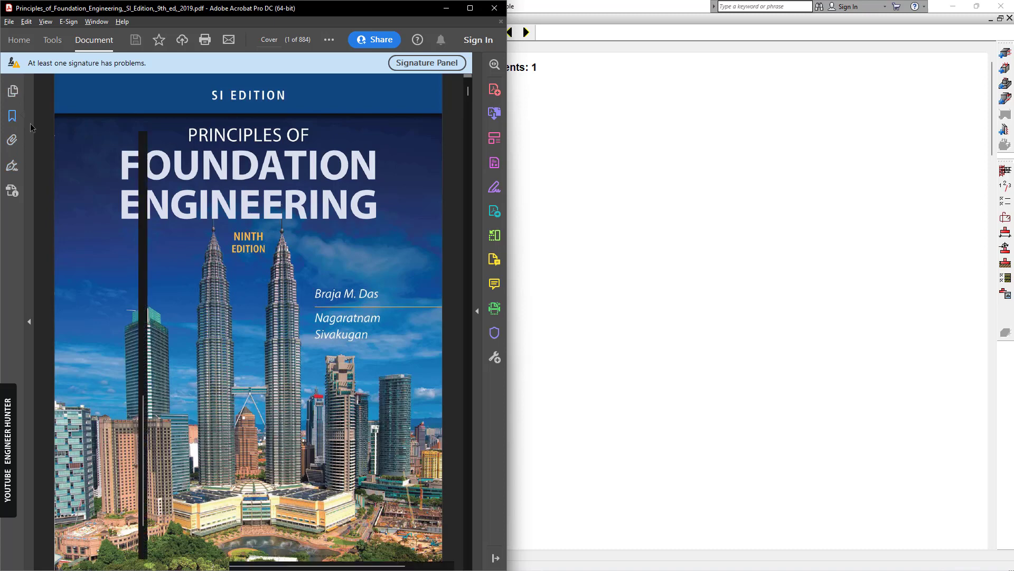
pyautogui.scroll(-1, 95, 308)
pyautogui.scroll(3, 96, 307)
pyautogui.scroll(3, 95, 308)
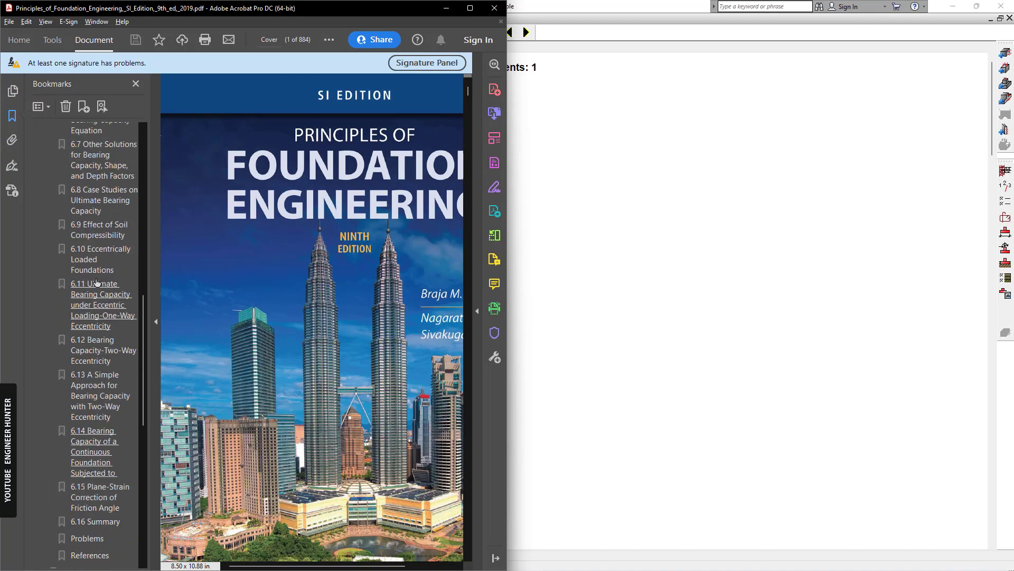
pyautogui.scroll(-3, 92, 323)
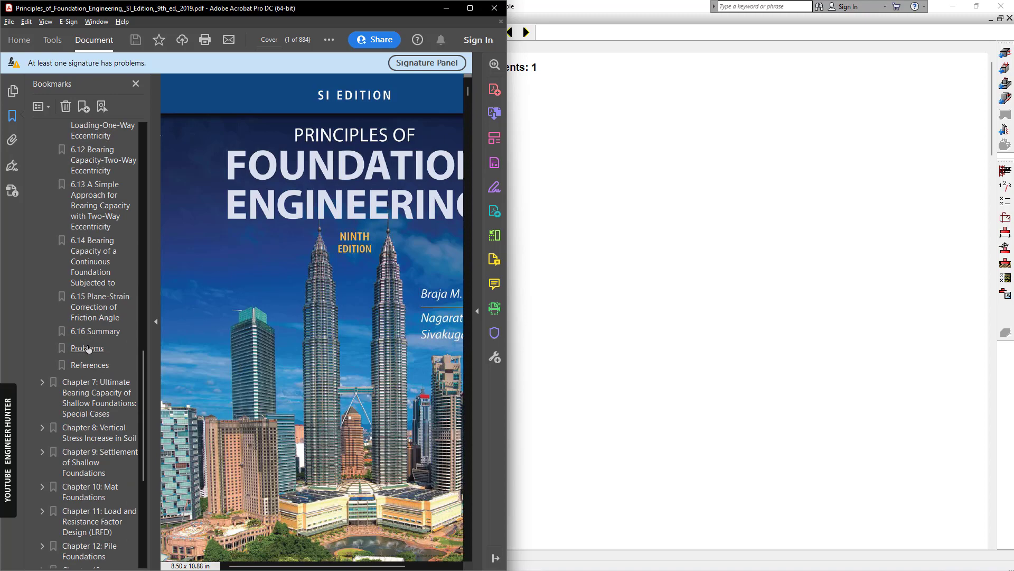
pyautogui.click(87, 348)
pyautogui.click(153, 275)
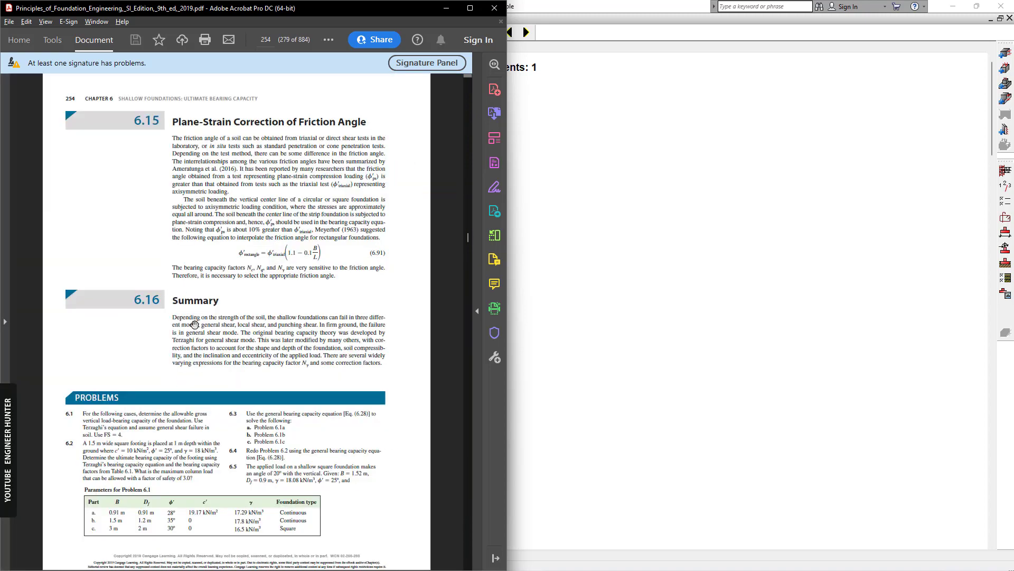
pyautogui.scroll(-3, 194, 324)
pyautogui.keyDown('ctrl'); pyautogui.scroll(3, 169, 298); pyautogui.keyUp('ctrl')
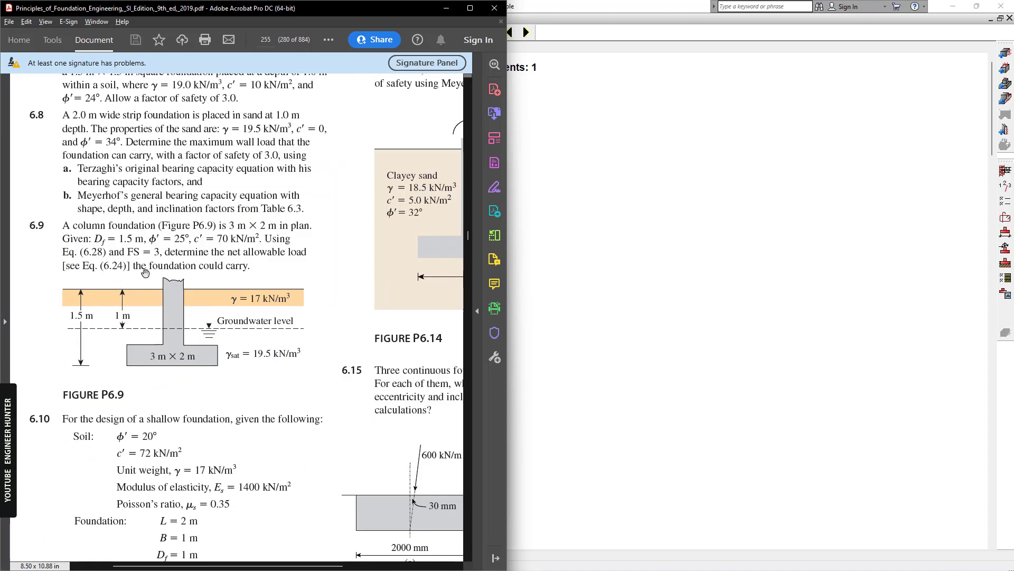
pyautogui.moveTo(246, 260); pyautogui.dragTo(230, 255)
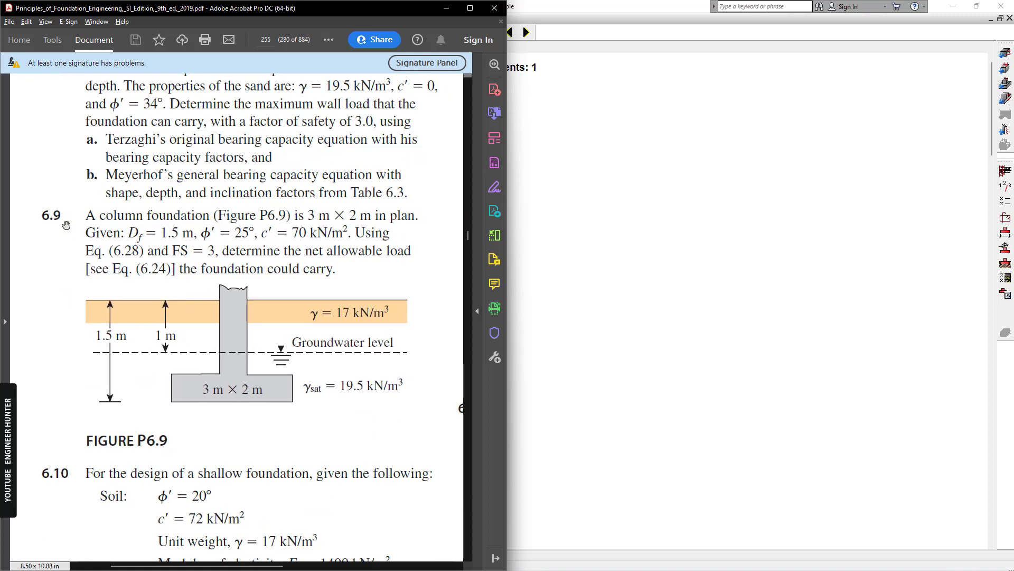
# - Scroll the Mathcad worksheet to its Q_net result of 5853.47 kN, then return to the textbook
pyautogui.hotkey('alt', 'Tab')
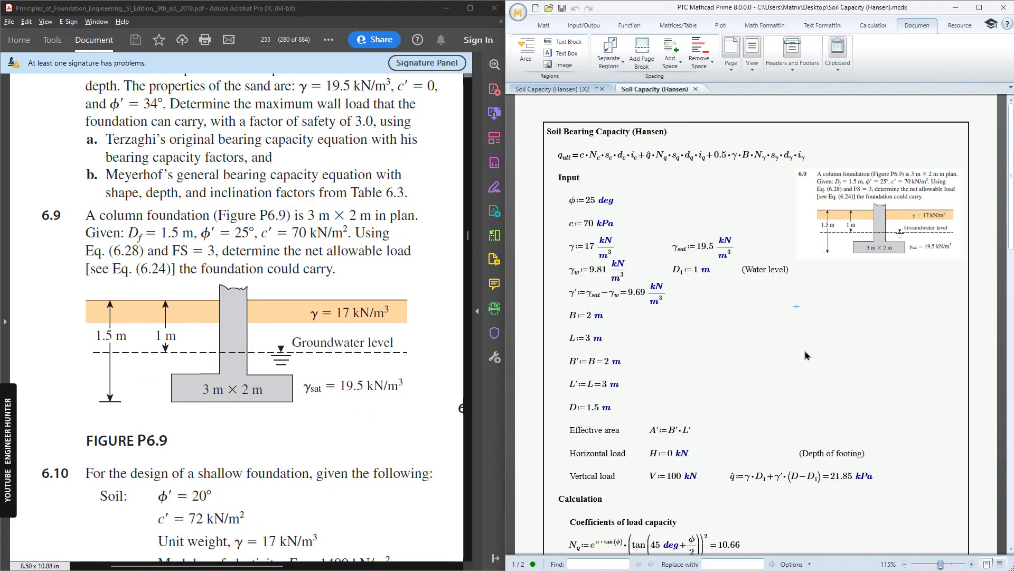
pyautogui.scroll(-1, 672, 238)
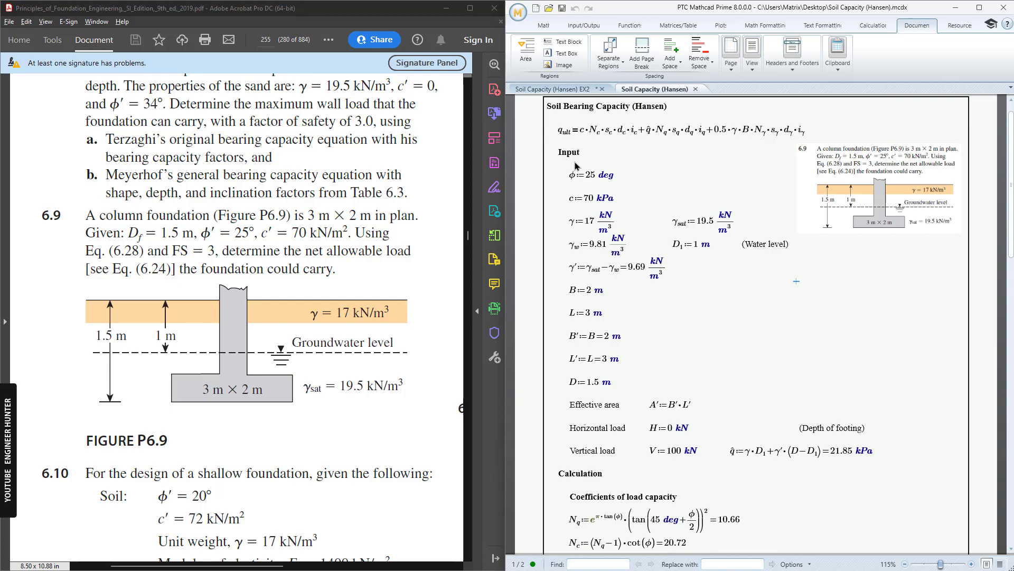
pyautogui.scroll(-2, 761, 266)
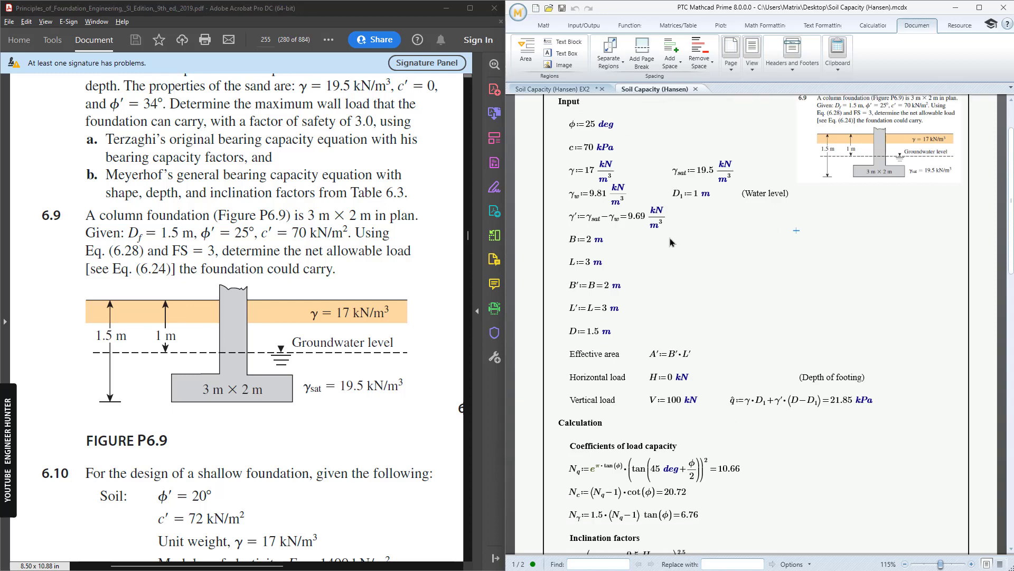
pyautogui.scroll(-3, 727, 243)
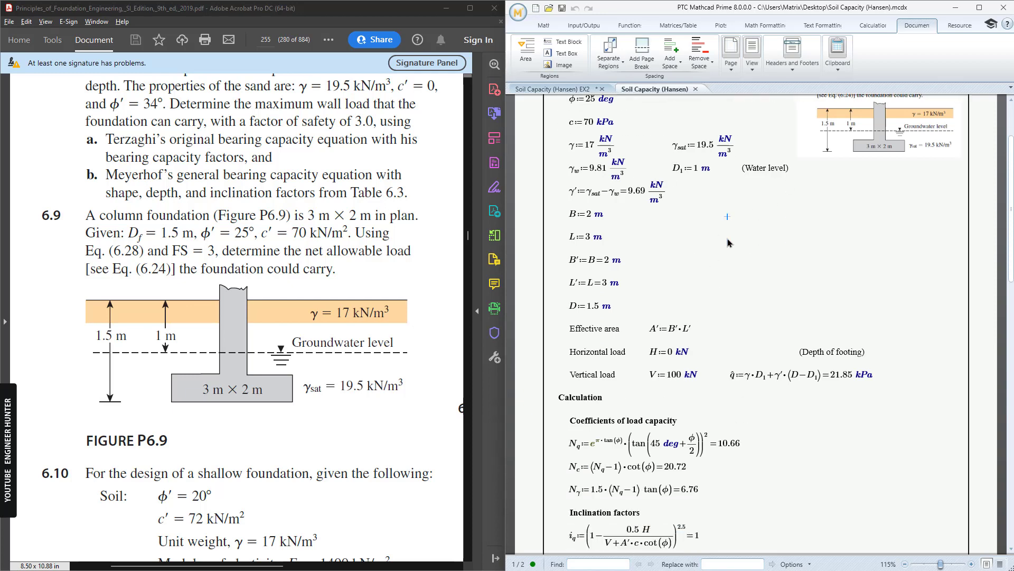
pyautogui.scroll(-20, 727, 243)
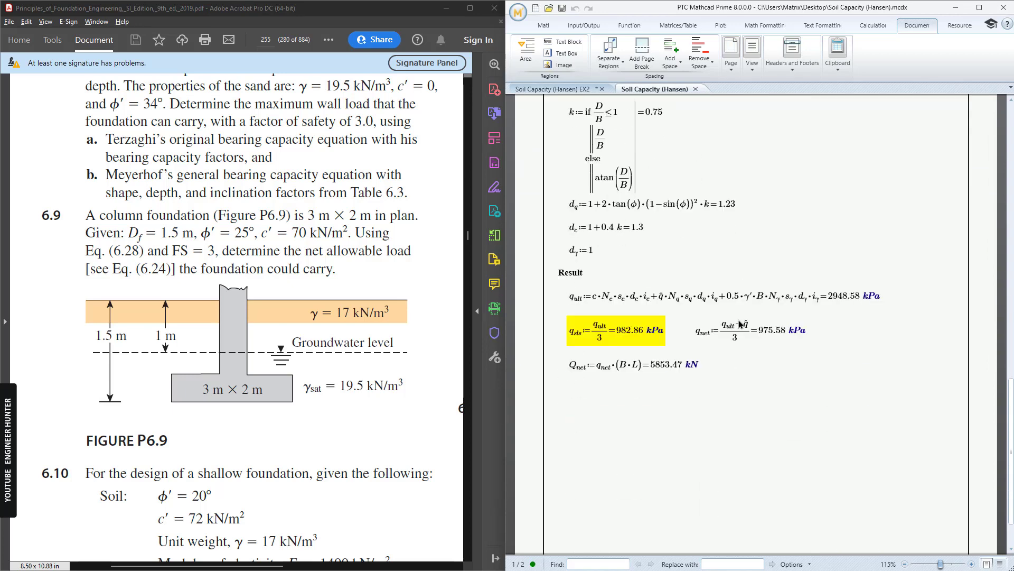
pyautogui.click(653, 367)
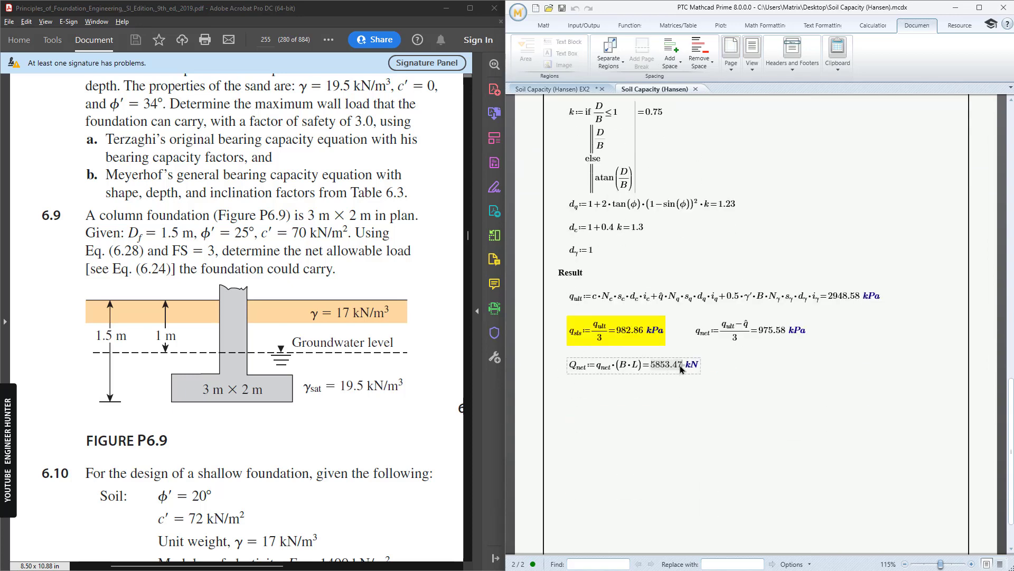
pyautogui.click(727, 367)
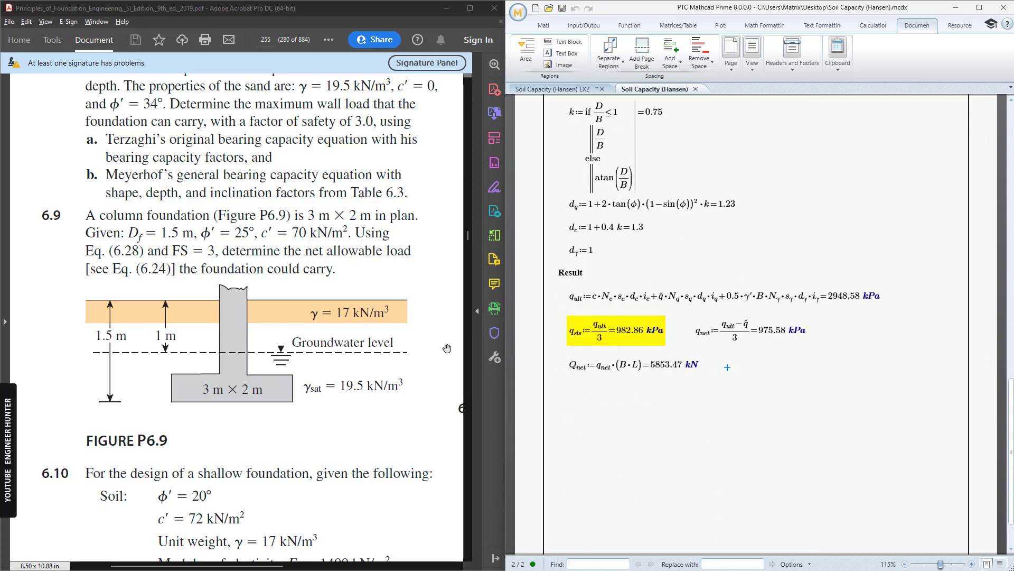
pyautogui.click(405, 272)
pyautogui.keyDown('ctrl'); pyautogui.scroll(-2, 251, 307); pyautogui.keyUp('ctrl')
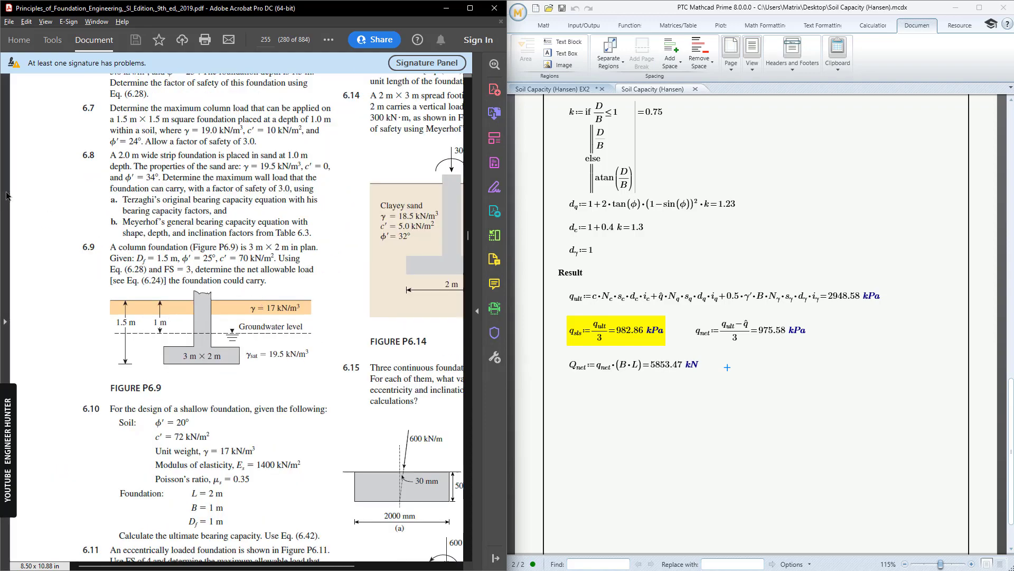
# - Jump to the textbook's Answers to Problems bookmark showing problem 6.9's 5670 kN answer
pyautogui.click(5, 321)
pyautogui.click(12, 115)
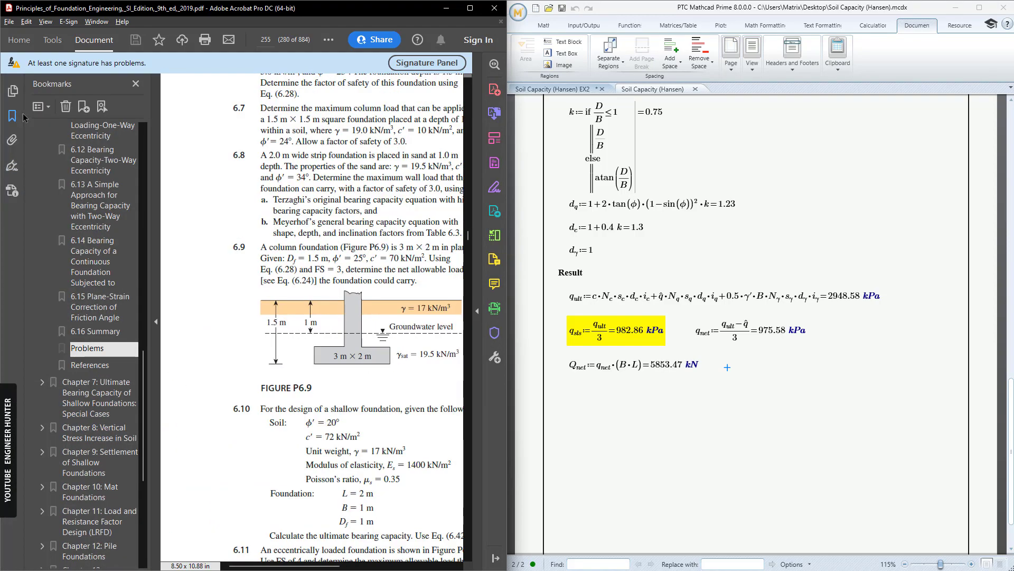
pyautogui.scroll(-3, 112, 336)
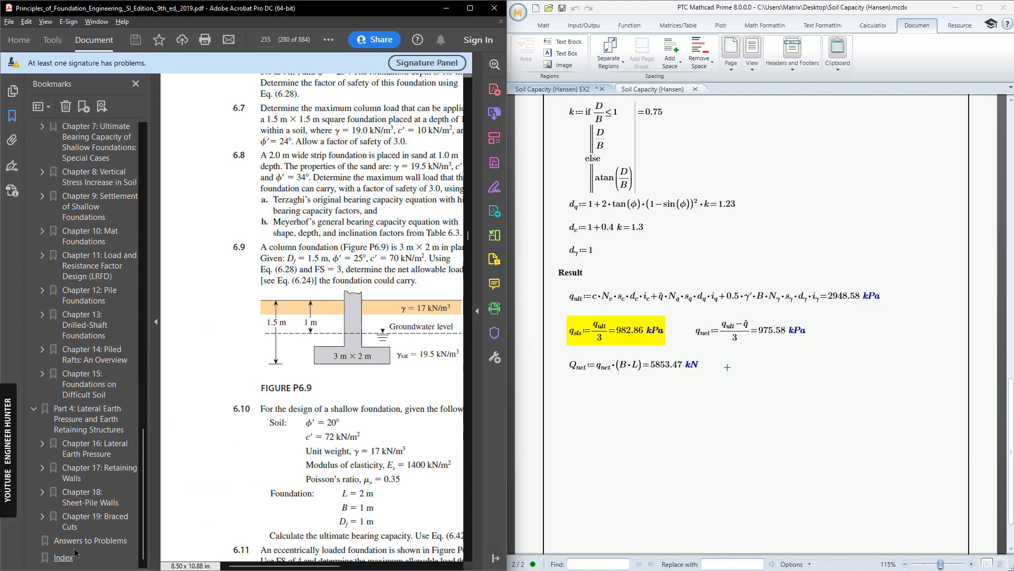
pyautogui.click(110, 544)
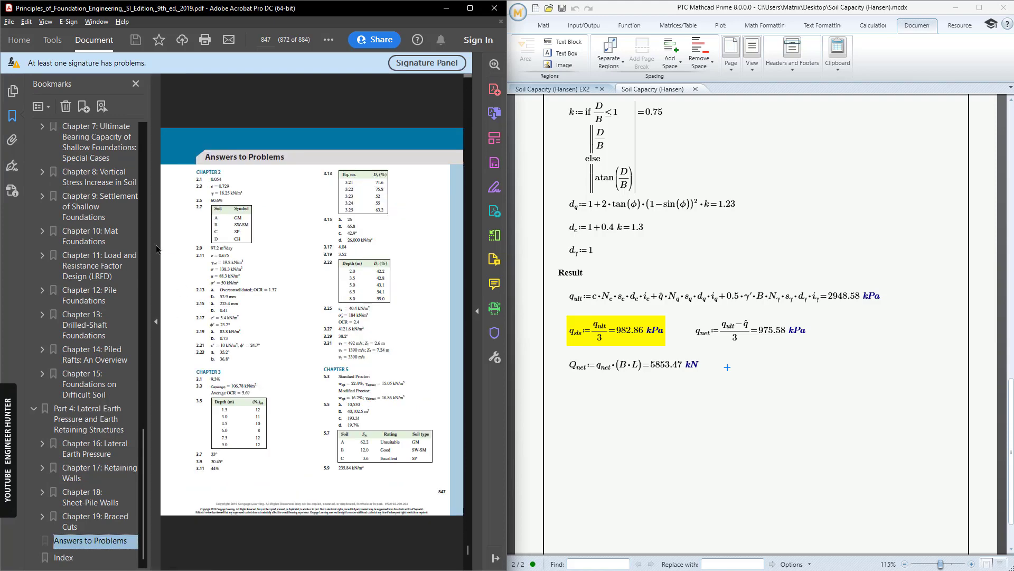
pyautogui.keyDown('ctrl'); pyautogui.scroll(5, 180, 271); pyautogui.keyUp('ctrl')
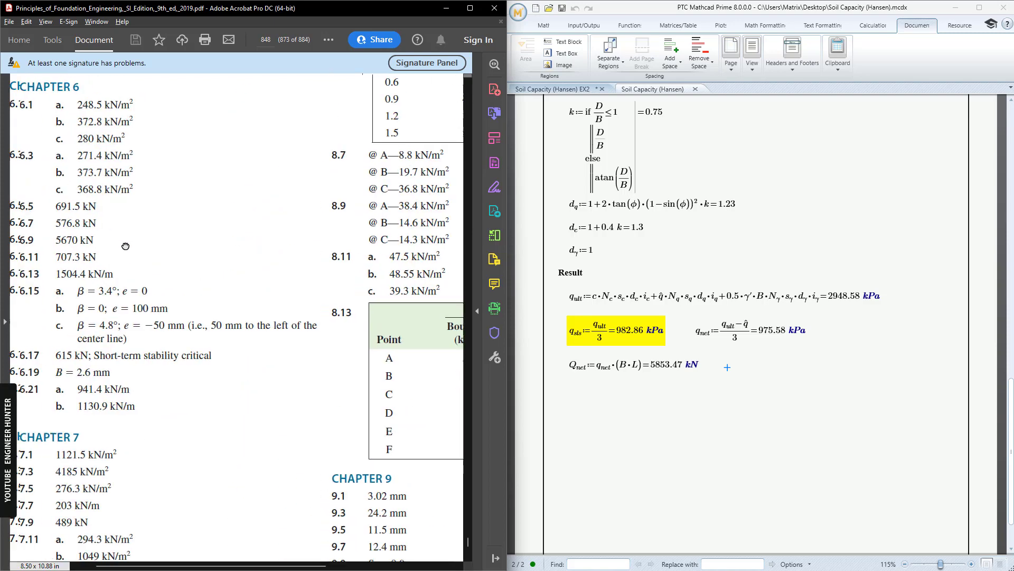
pyautogui.hscroll(-2, 151, 244)
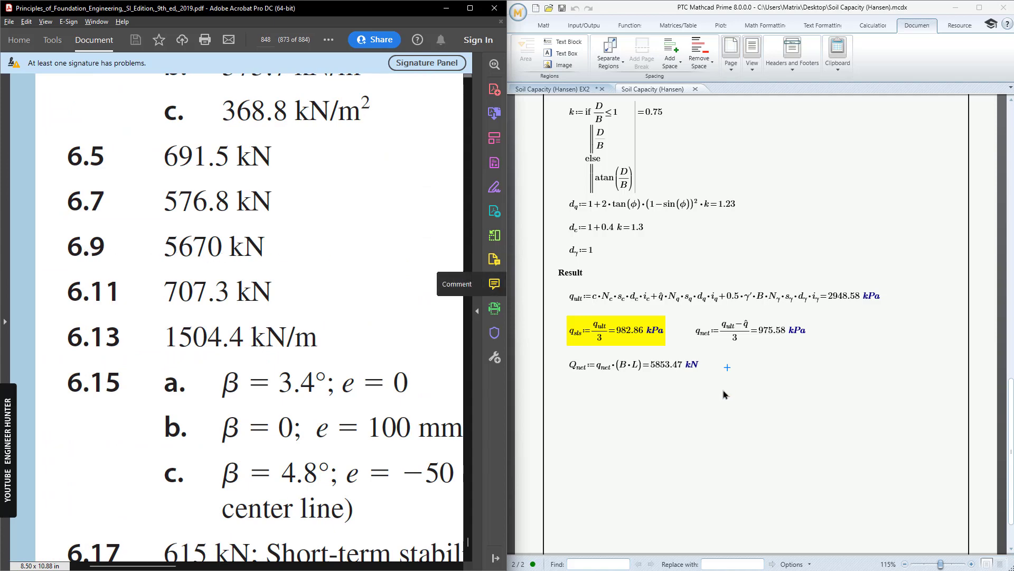
# - Compare the answer with the Mathcad worksheet's Q_net result
pyautogui.click(653, 369)
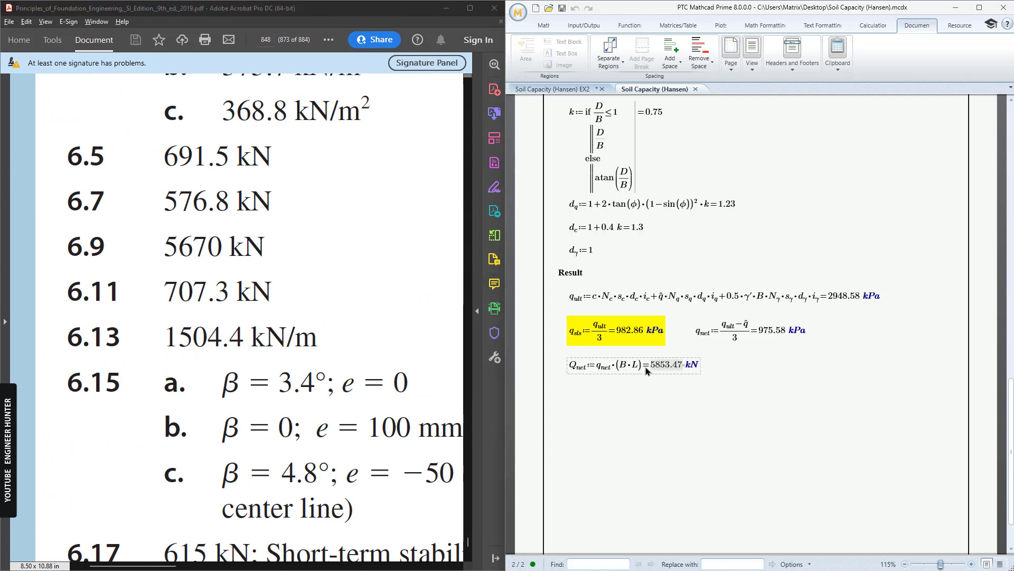
pyautogui.click(728, 367)
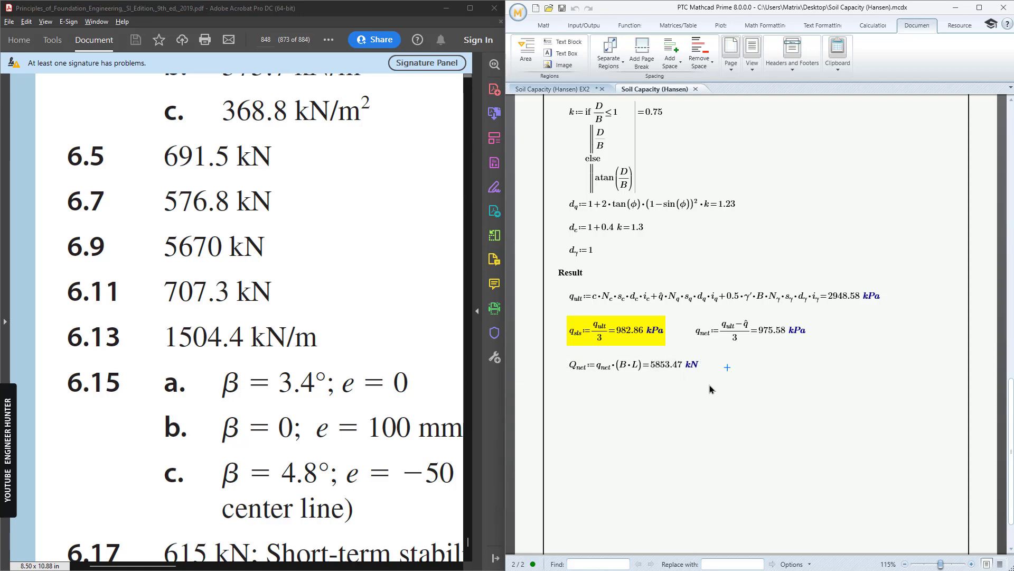
pyautogui.scroll(15, 711, 390)
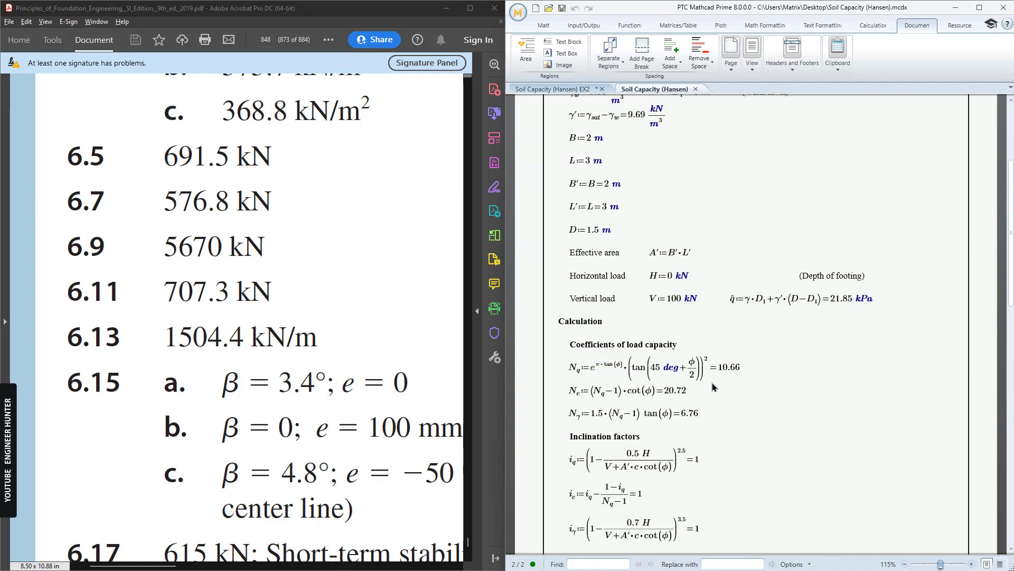
pyautogui.scroll(-3, 714, 387)
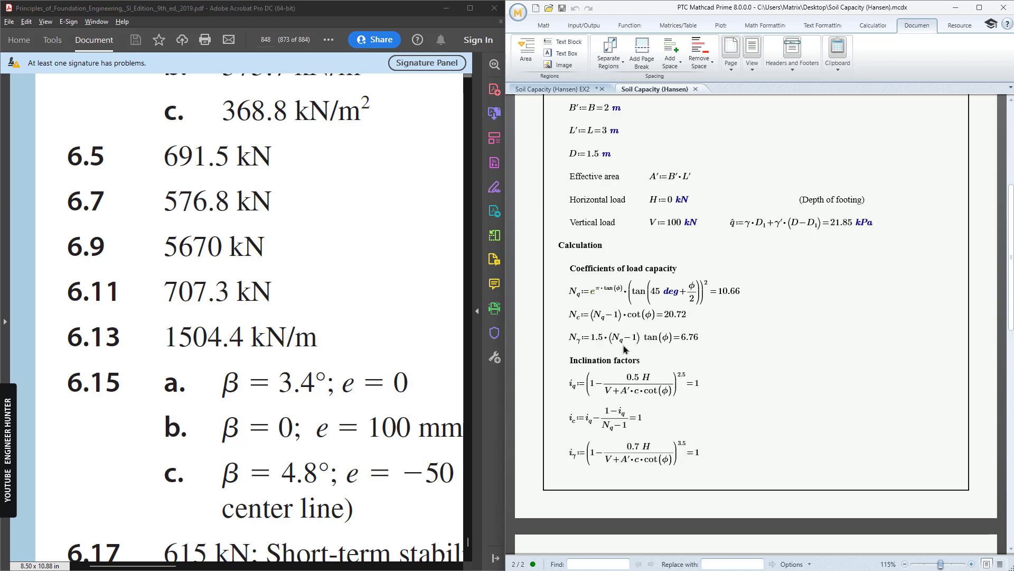
pyautogui.scroll(-4, 713, 408)
pyautogui.scroll(-3, 736, 354)
pyautogui.scroll(8, 736, 353)
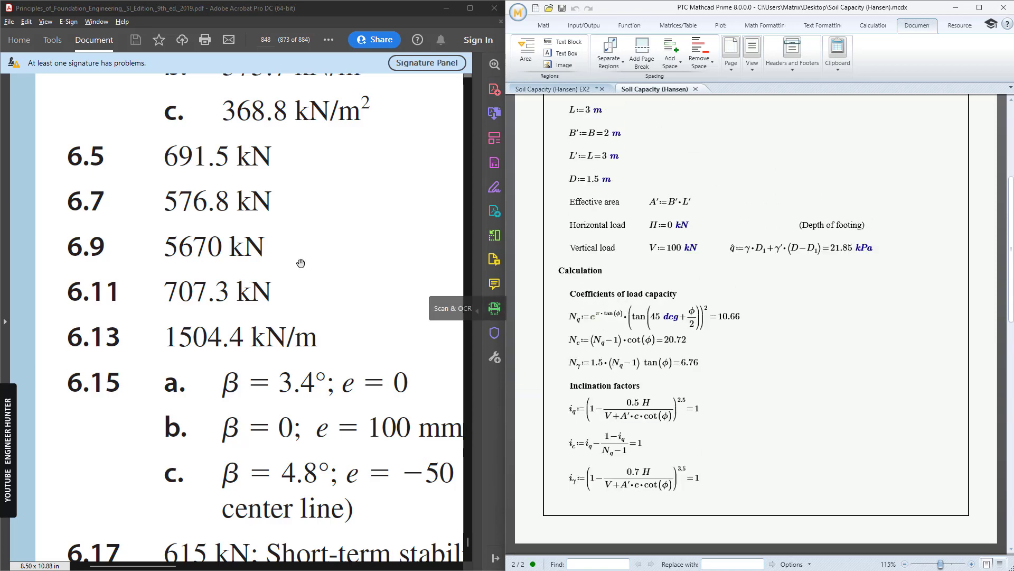
# - Minimize Acrobat and bring Robot's Foundation1 calculation note back to the front
pyautogui.click(301, 263)
pyautogui.keyDown('ctrl'); pyautogui.scroll(-3, 300, 263); pyautogui.keyUp('ctrl')
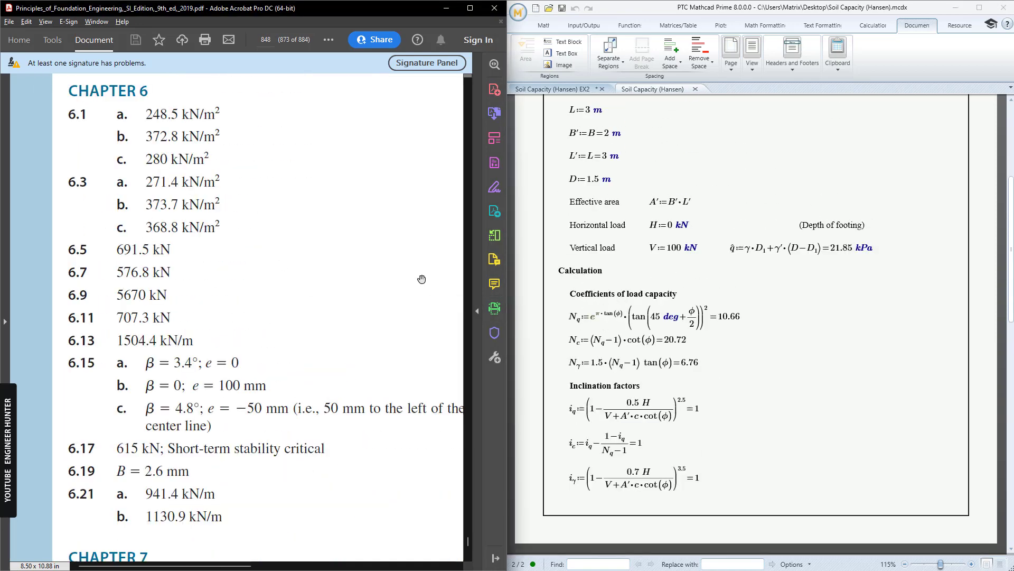
pyautogui.keyDown('ctrl'); pyautogui.scroll(-2, 308, 315); pyautogui.keyUp('ctrl')
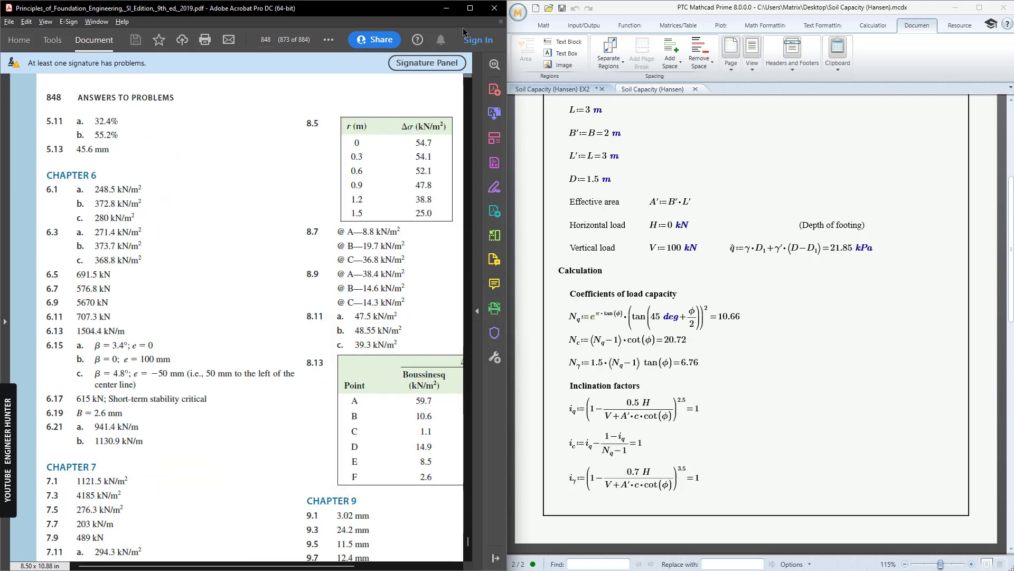
pyautogui.click(446, 8)
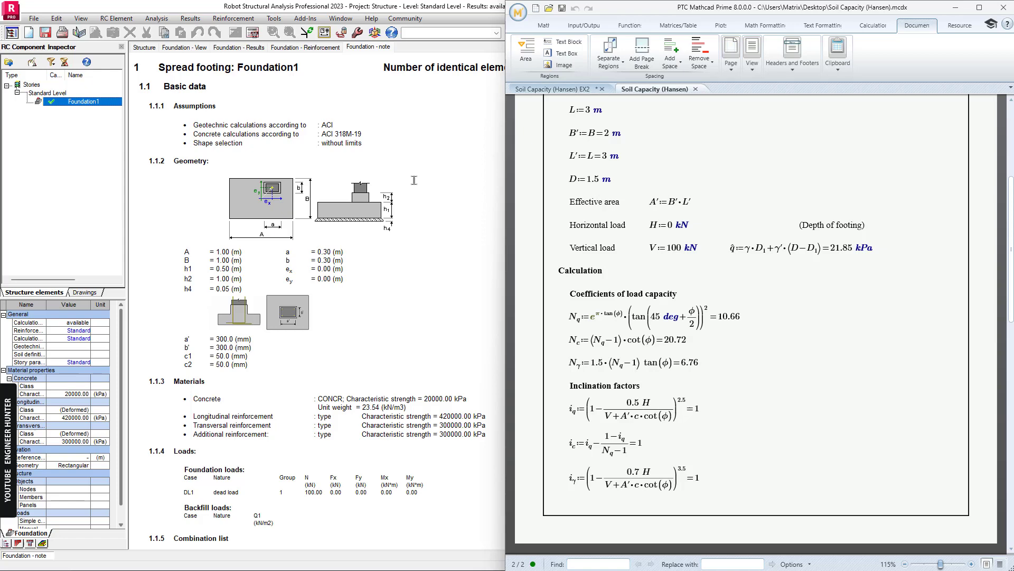
pyautogui.click(357, 158)
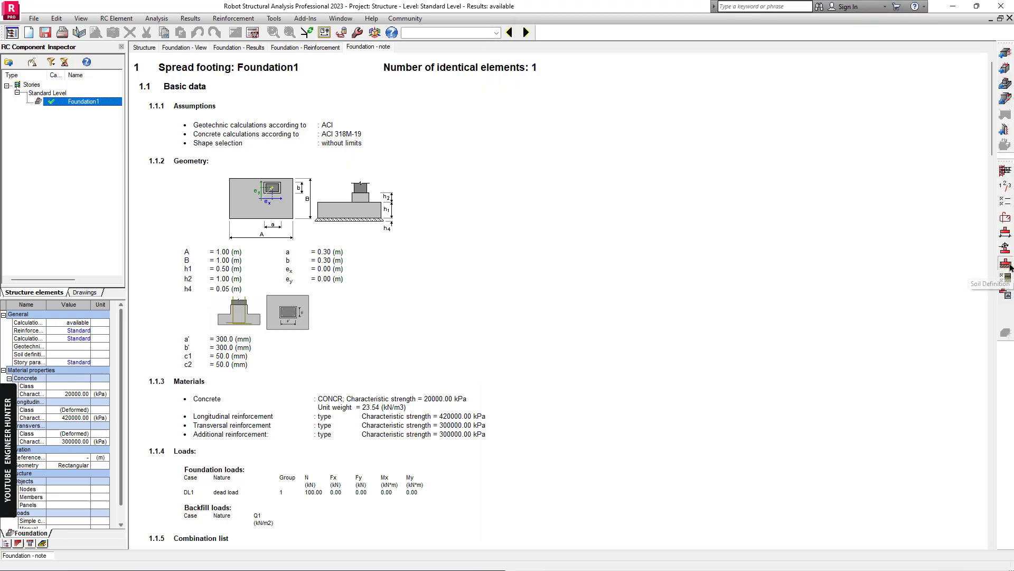
# - Set soil layer 1 to very fine sands with unit weight 17, friction angle 25°, cohesion 70 kPa
pyautogui.click(1005, 263)
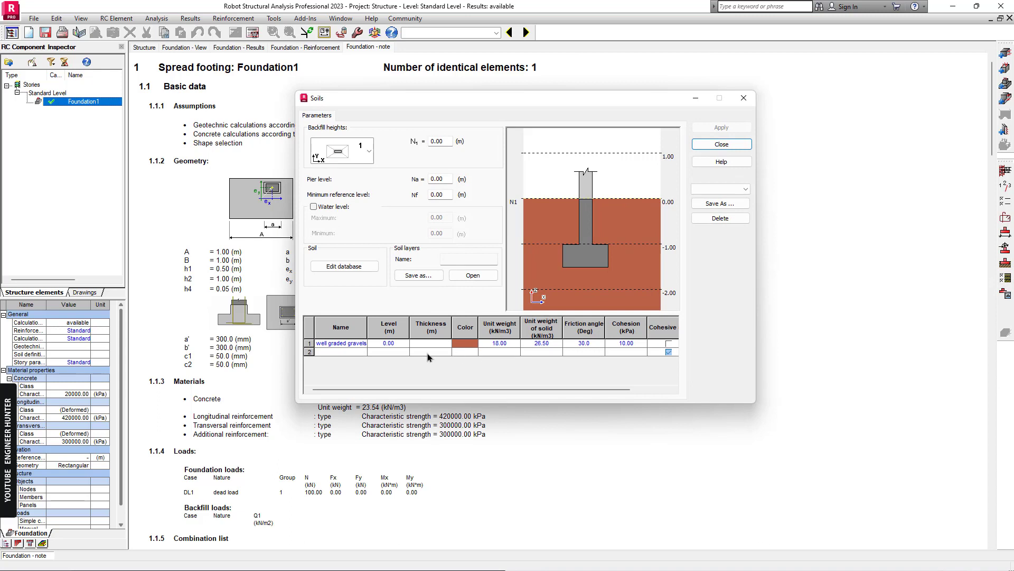
pyautogui.click(365, 347)
pyautogui.scroll(3, 341, 390)
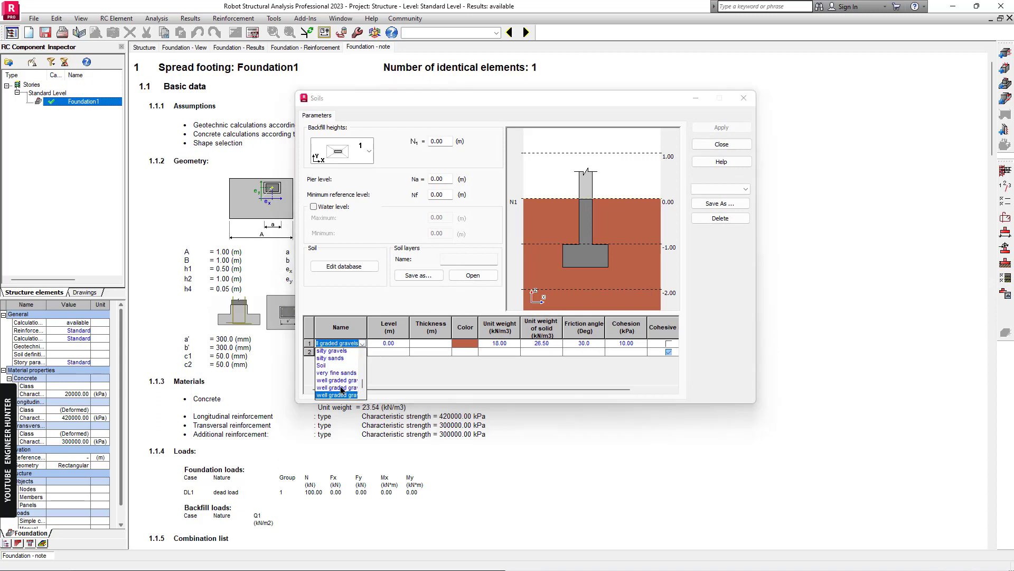
pyautogui.scroll(-3, 342, 392)
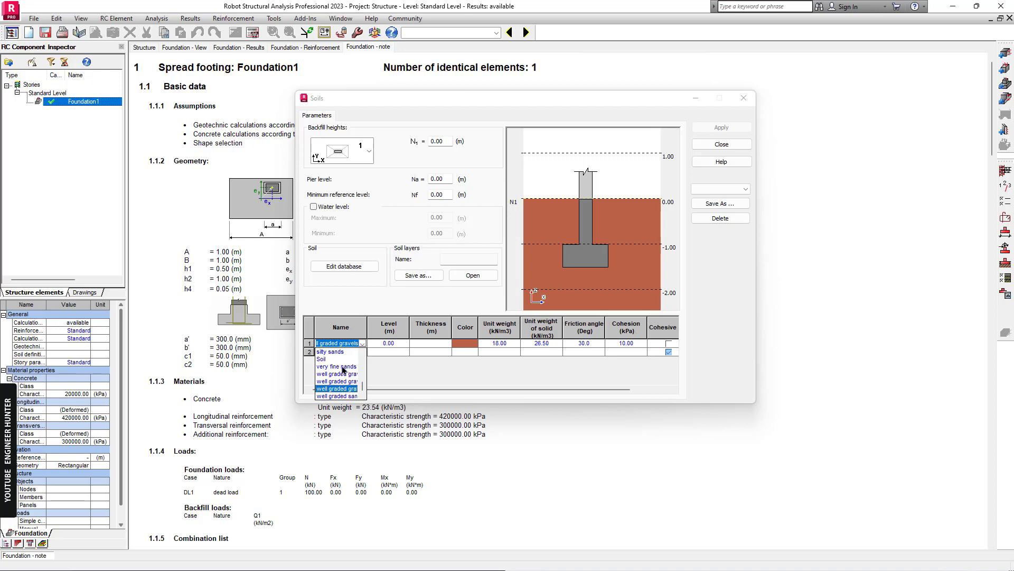
pyautogui.click(342, 367)
pyautogui.click(514, 344)
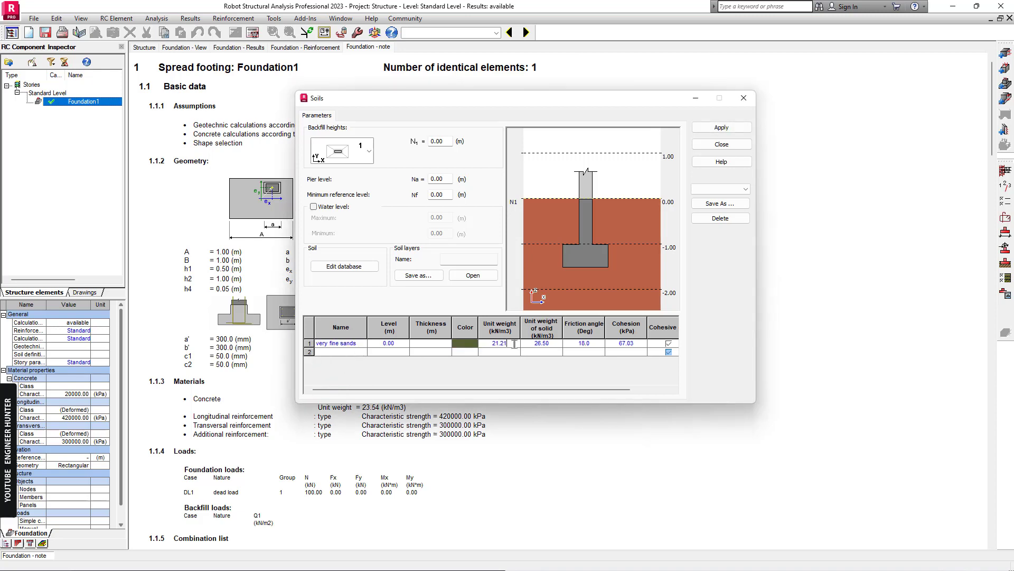
pyautogui.doubleClick(514, 344)
pyautogui.doubleClick(485, 343)
pyautogui.click(531, 346)
pyautogui.doubleClick(588, 344)
pyautogui.press('Tab')
pyautogui.write('70')
# - Enable the water level from −1 m to −2 m and apply the soil settings
pyautogui.click(314, 207)
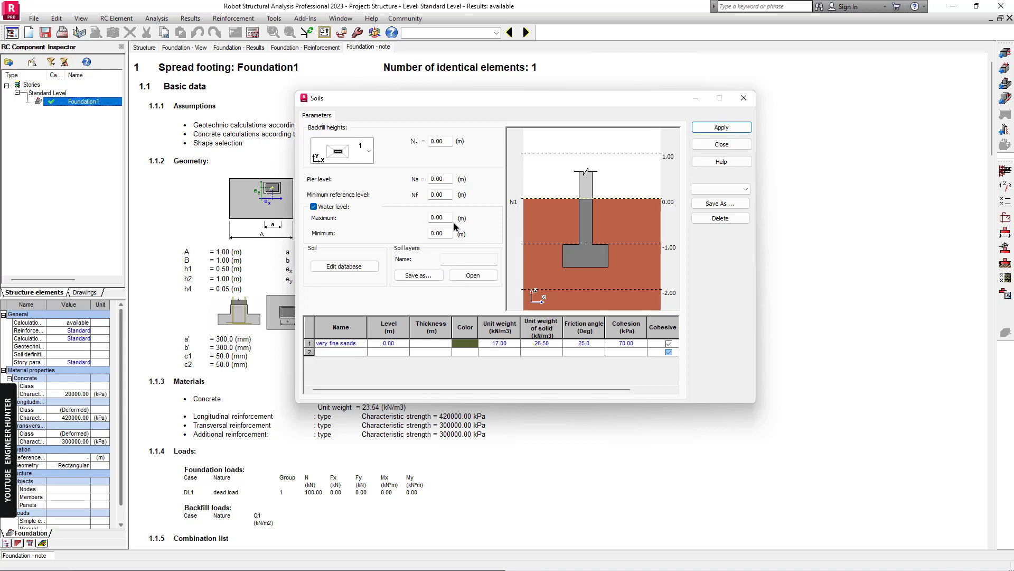
pyautogui.click(420, 217)
pyautogui.click(423, 235)
pyautogui.write('-2')
pyautogui.click(721, 127)
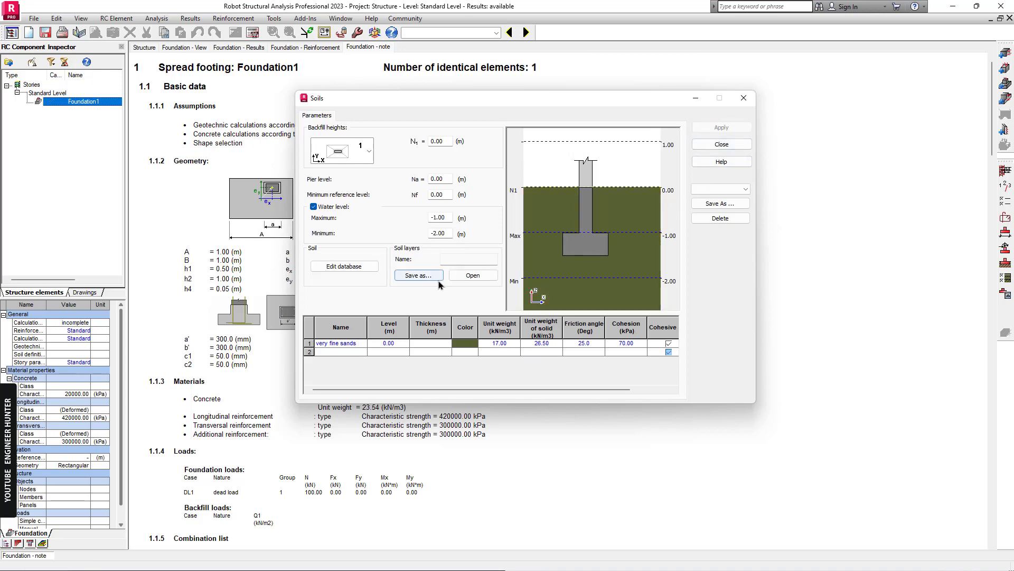
pyautogui.click(723, 153)
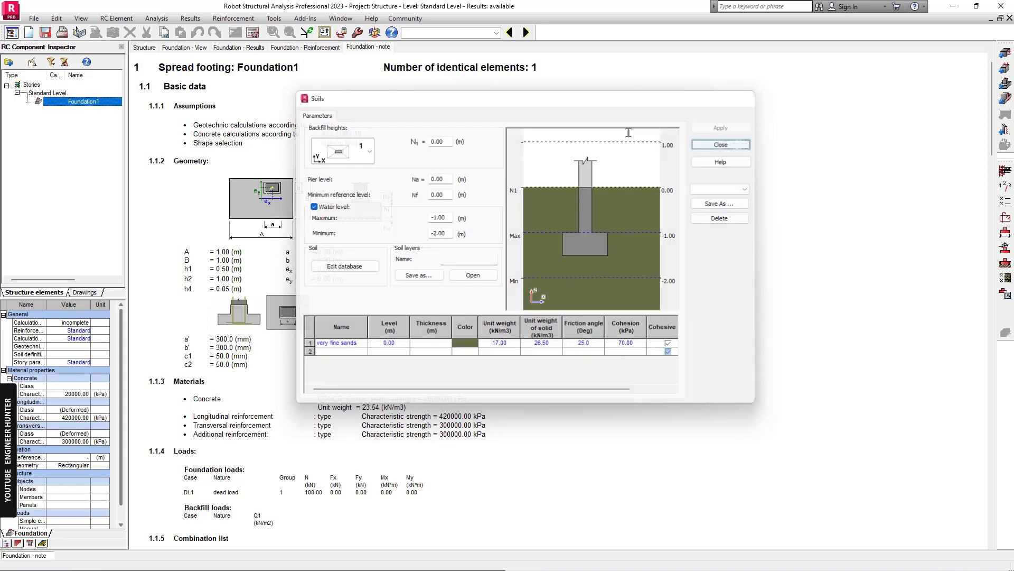
# - Set Foundation1's base to A = 3.00 m and B = 2.00 m and return to the note
pyautogui.click(186, 49)
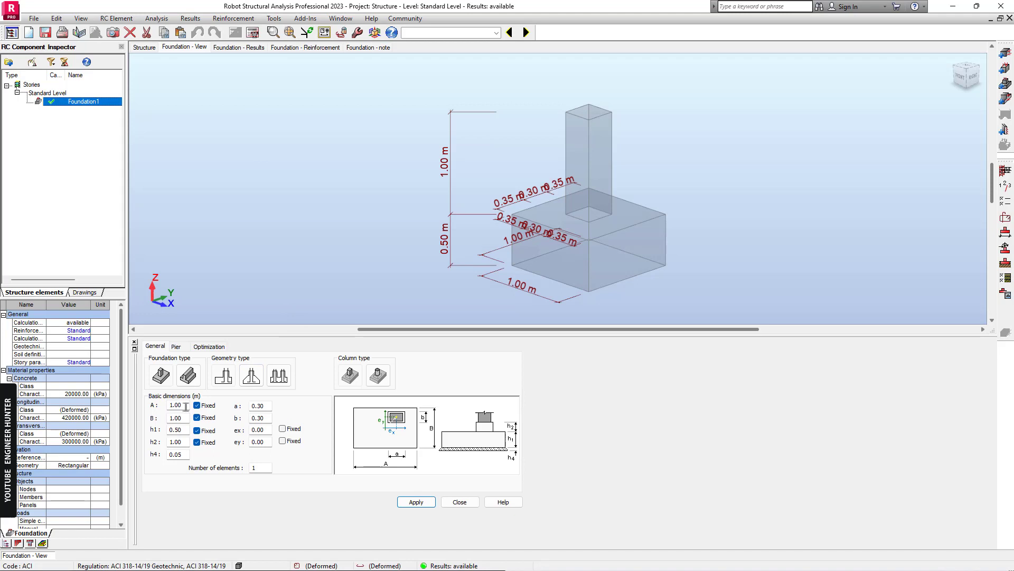
pyautogui.doubleClick(186, 407)
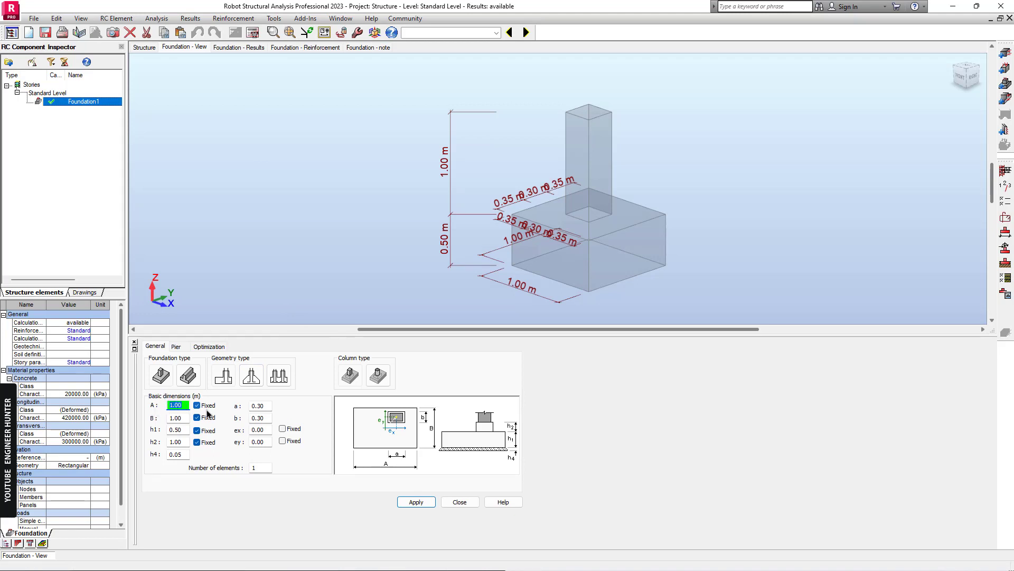
pyautogui.write('3')
pyautogui.press('Tab')
pyautogui.write('2')
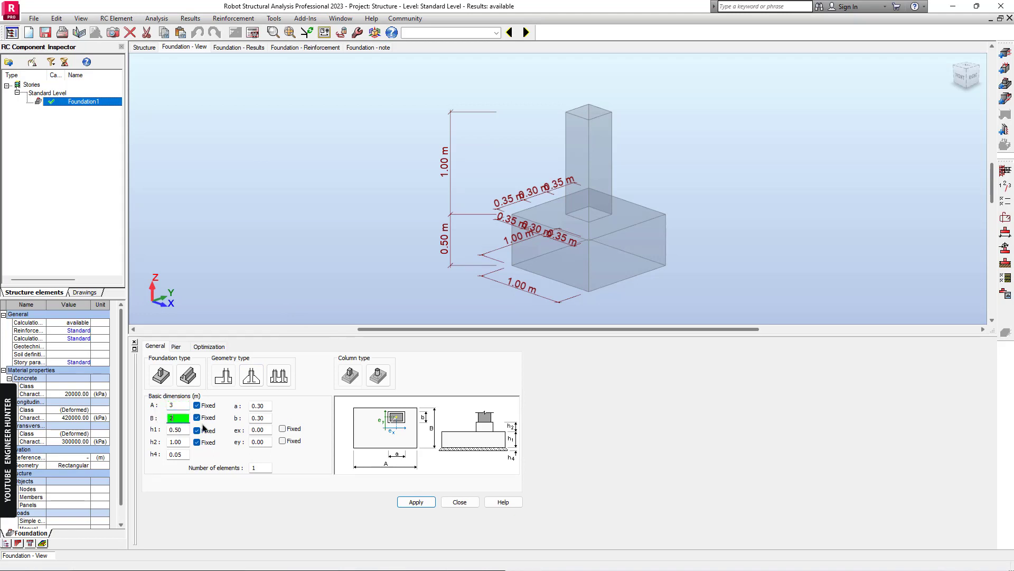
pyautogui.click(415, 503)
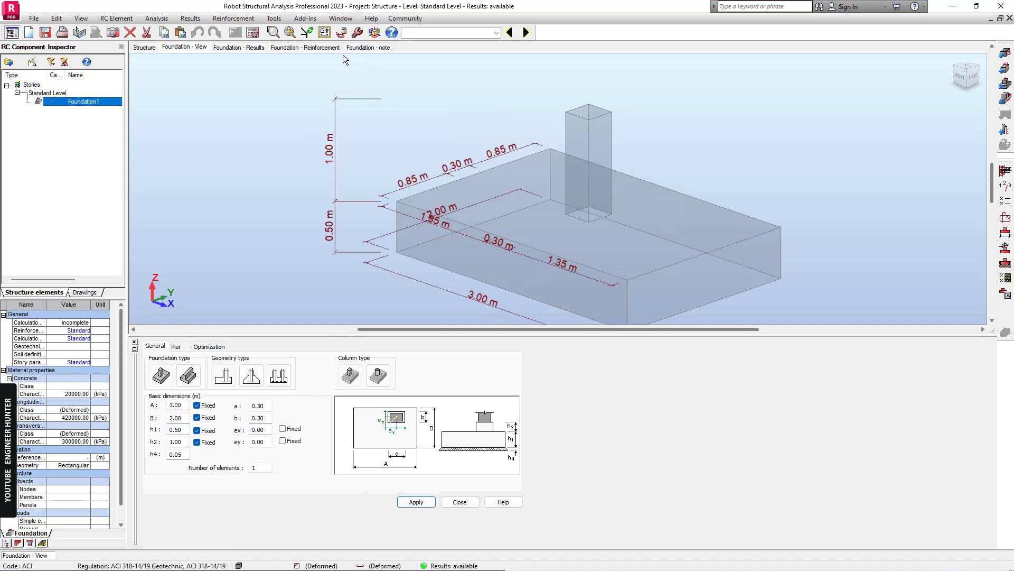
pyautogui.click(368, 47)
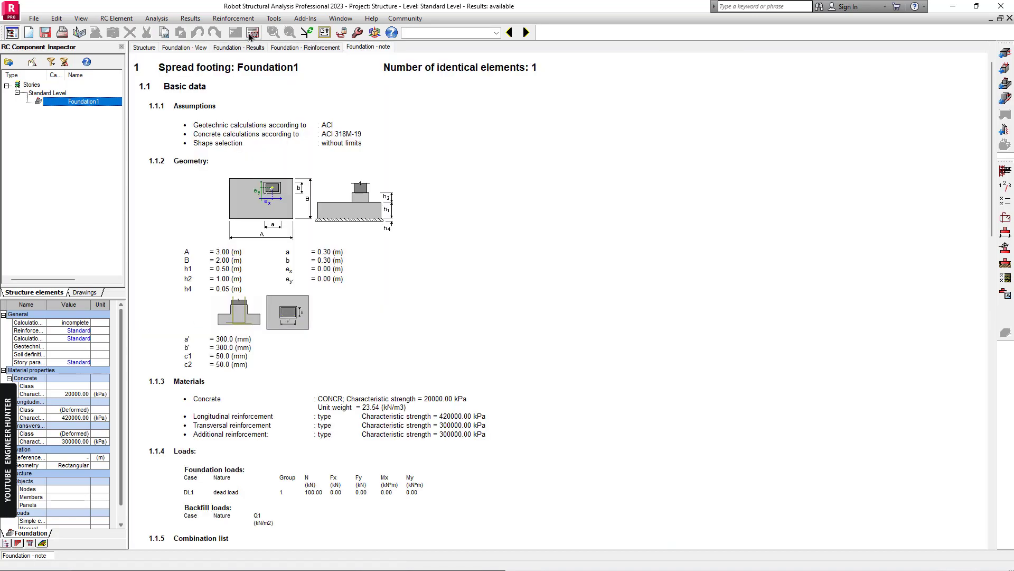
# - Recalculate the footing and highlight the Limit states lines: 40.63 kPa stress versus 987.41 kPa
pyautogui.click(253, 32)
pyautogui.click(544, 338)
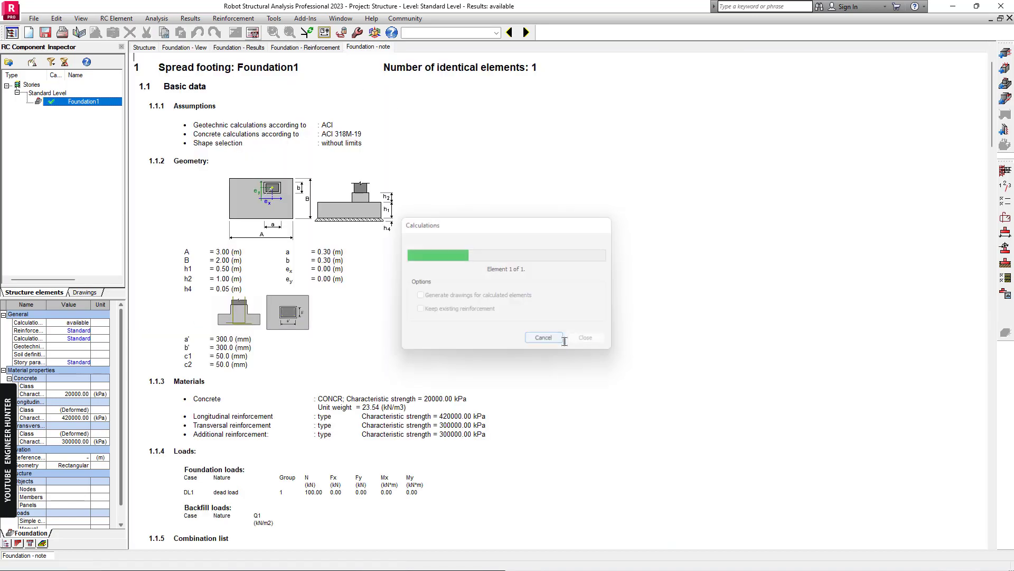
pyautogui.scroll(-5, 576, 326)
pyautogui.scroll(-5, 577, 324)
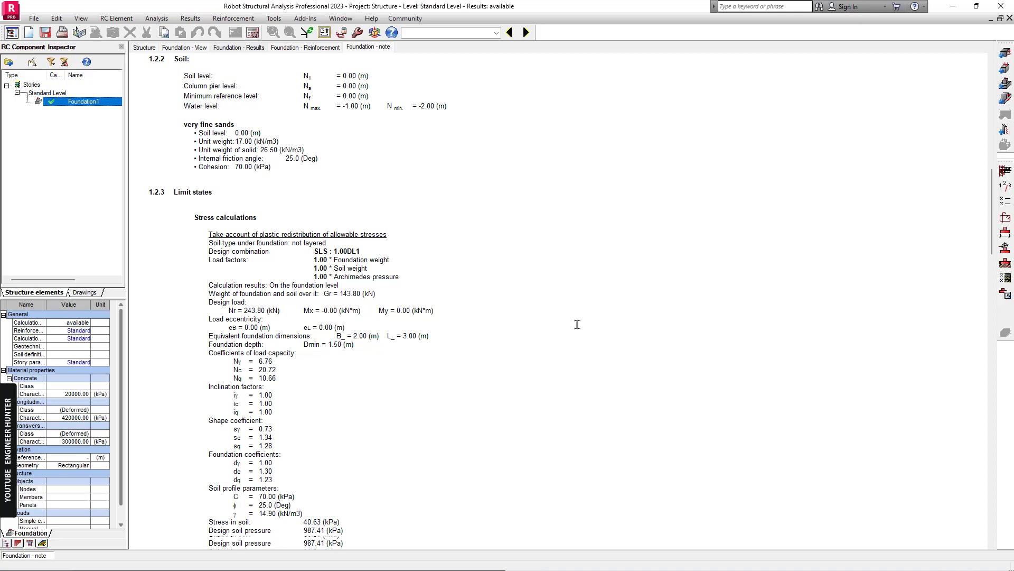
pyautogui.scroll(-5, 577, 325)
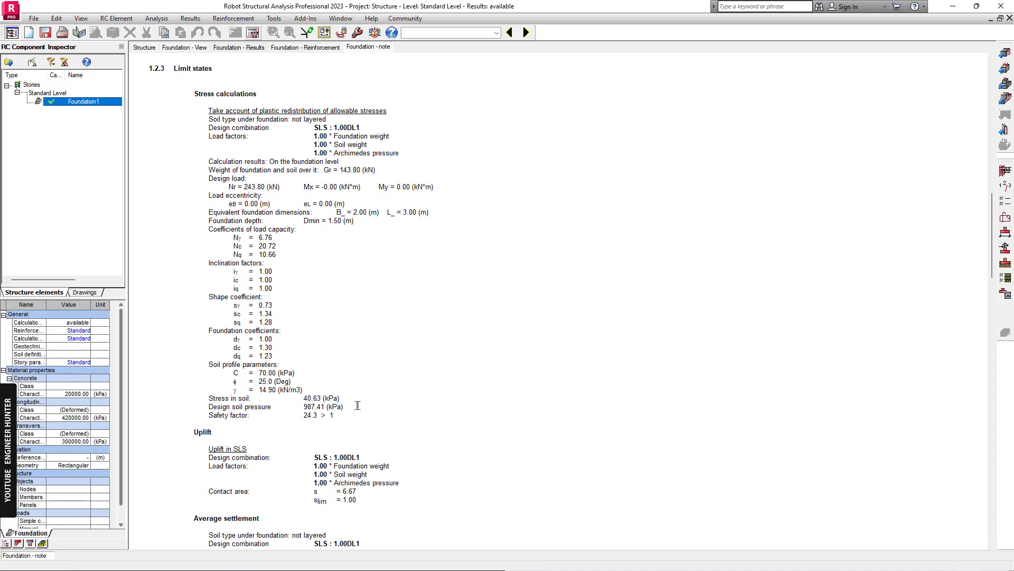
pyautogui.moveTo(357, 405); pyautogui.dragTo(303, 406)
# - In Mathcad, pick out the Hansen sheet's q_sls result of 982.86 kPa
pyautogui.hotkey('alt', 'Tab')
pyautogui.scroll(10, 830, 313)
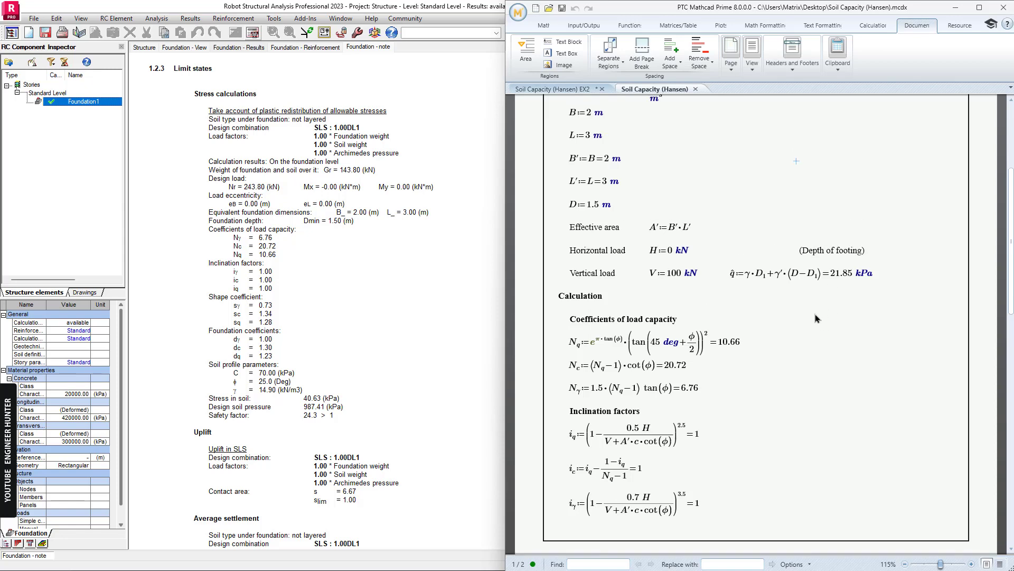
pyautogui.scroll(-15, 702, 221)
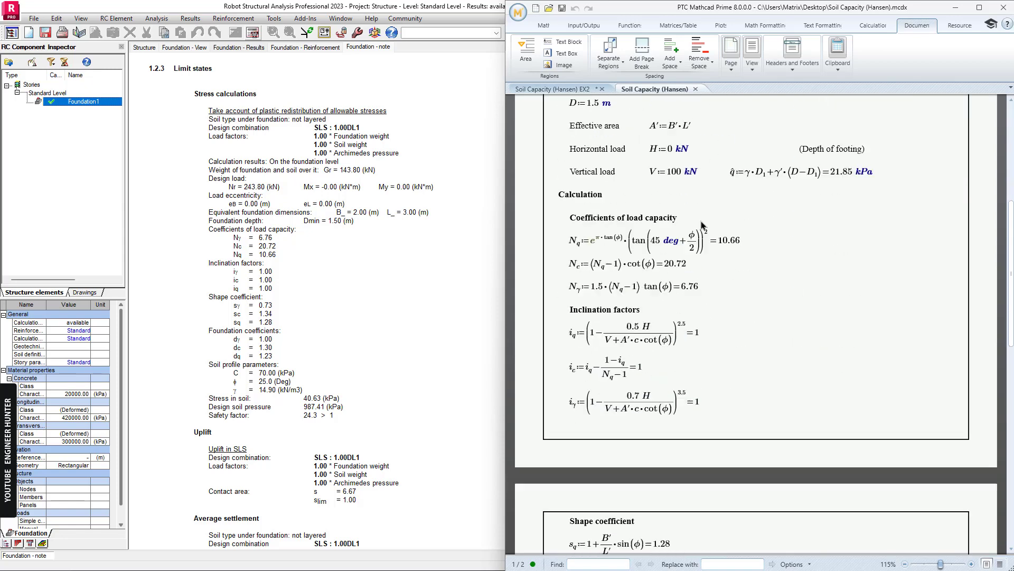
pyautogui.scroll(-5, 771, 300)
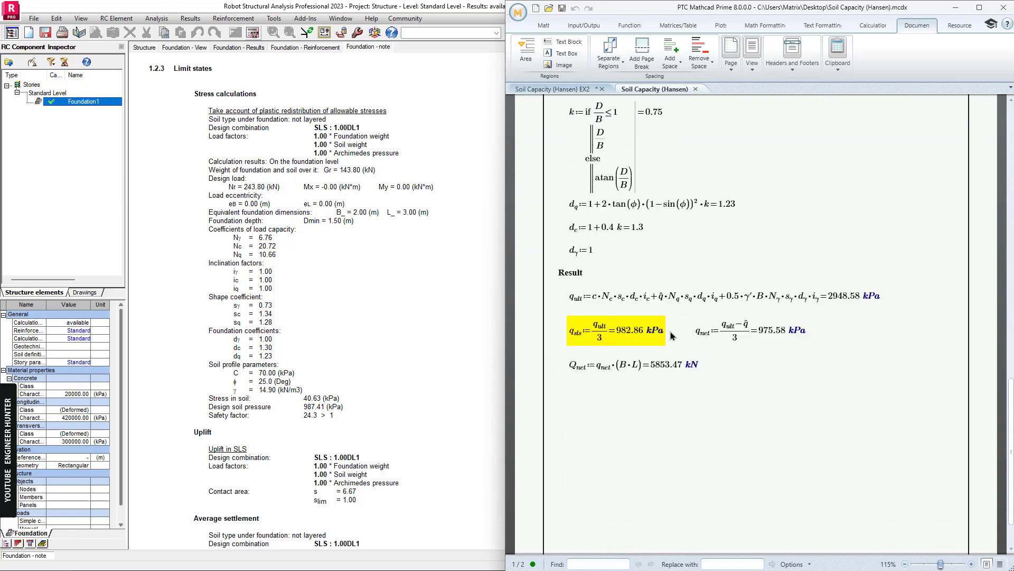
pyautogui.click(611, 334)
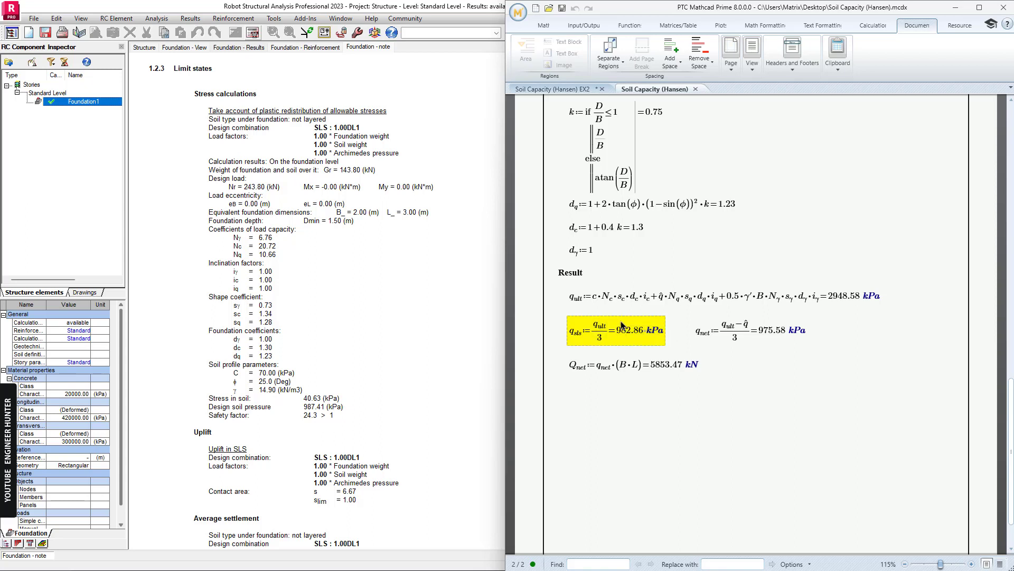
pyautogui.click(761, 356)
# - Check the Hansen sheet's s_q and s_γ (0.73) shape coefficients
pyautogui.scroll(1, 718, 307)
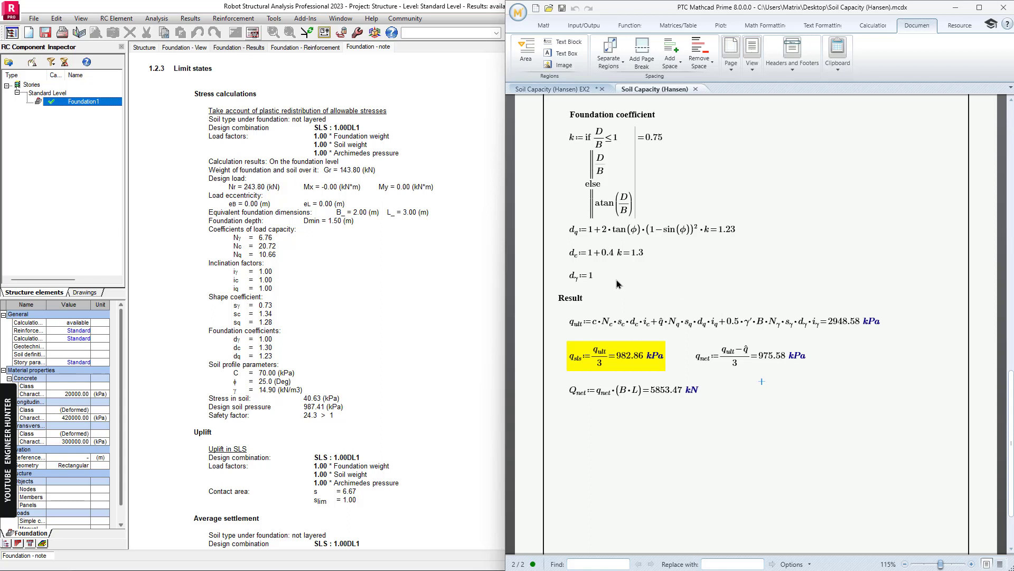
pyautogui.scroll(2, 616, 280)
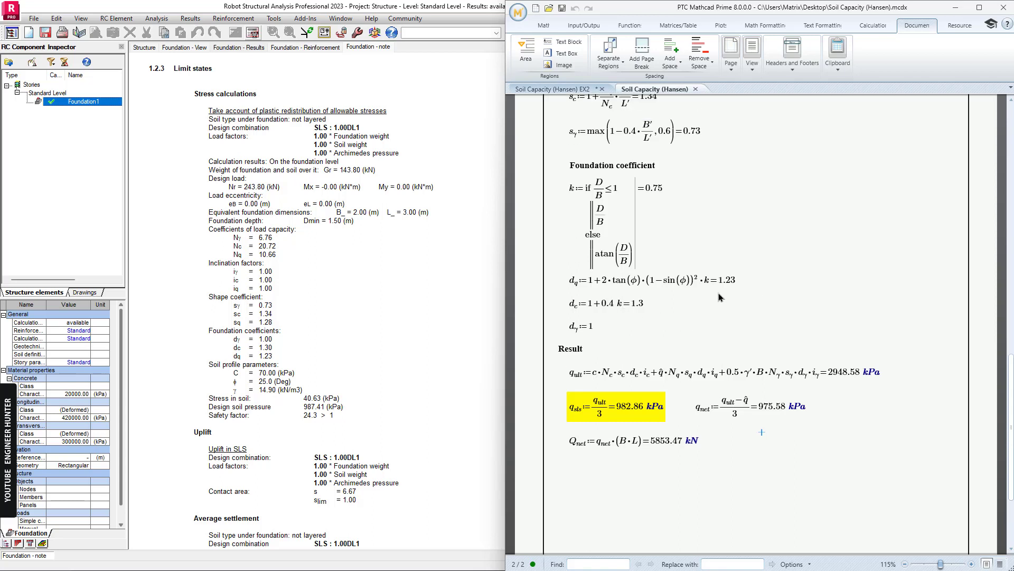
pyautogui.scroll(4, 719, 297)
pyautogui.click(664, 158)
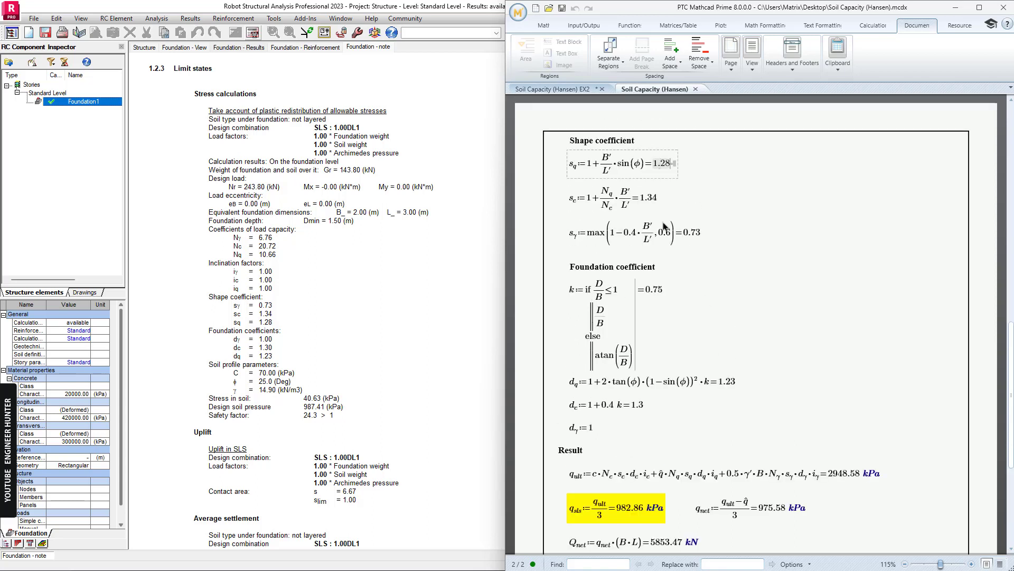
pyautogui.click(705, 236)
pyautogui.scroll(4, 708, 240)
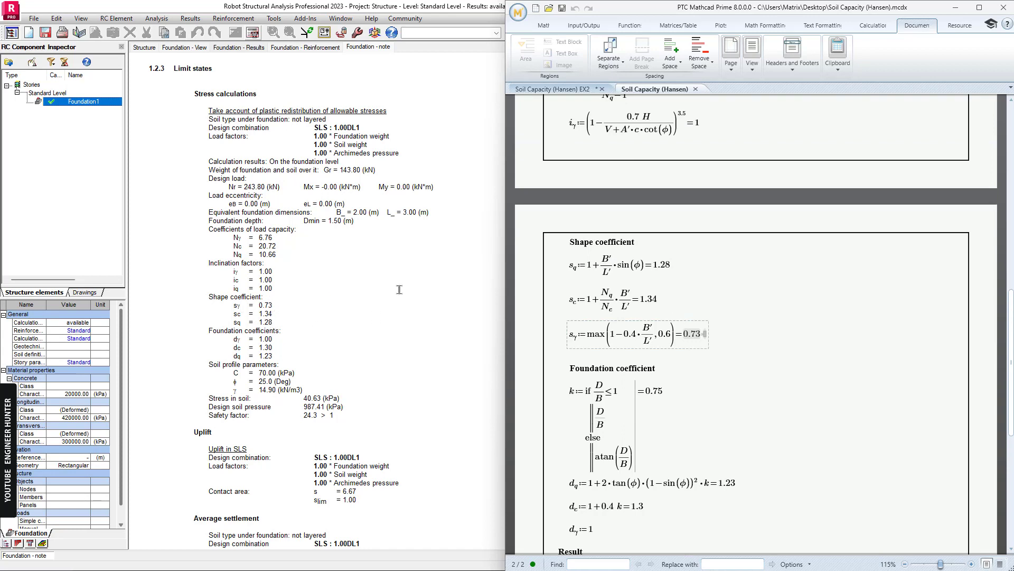
pyautogui.scroll(10, 667, 289)
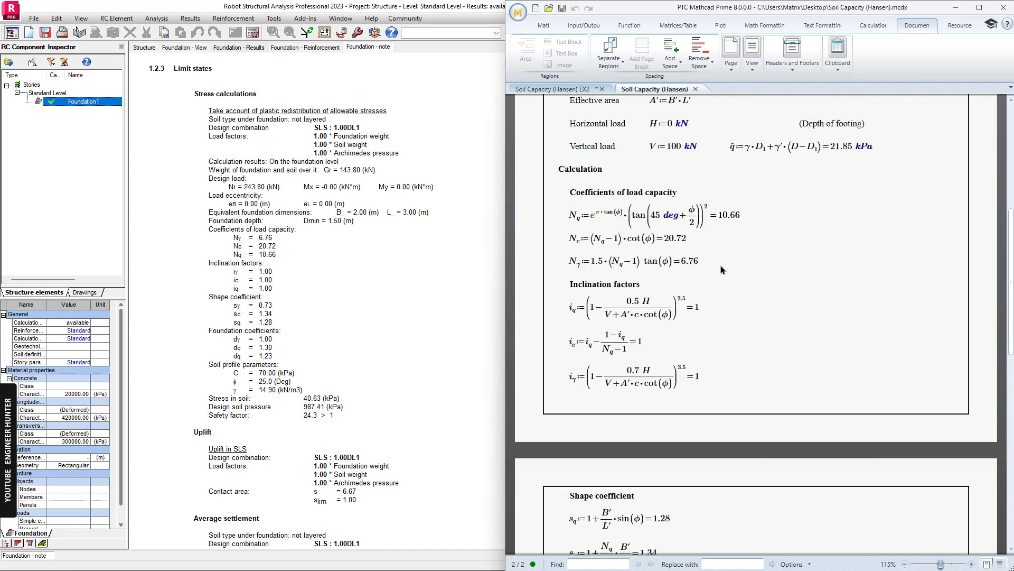
pyautogui.scroll(1, 721, 270)
pyautogui.click(727, 265)
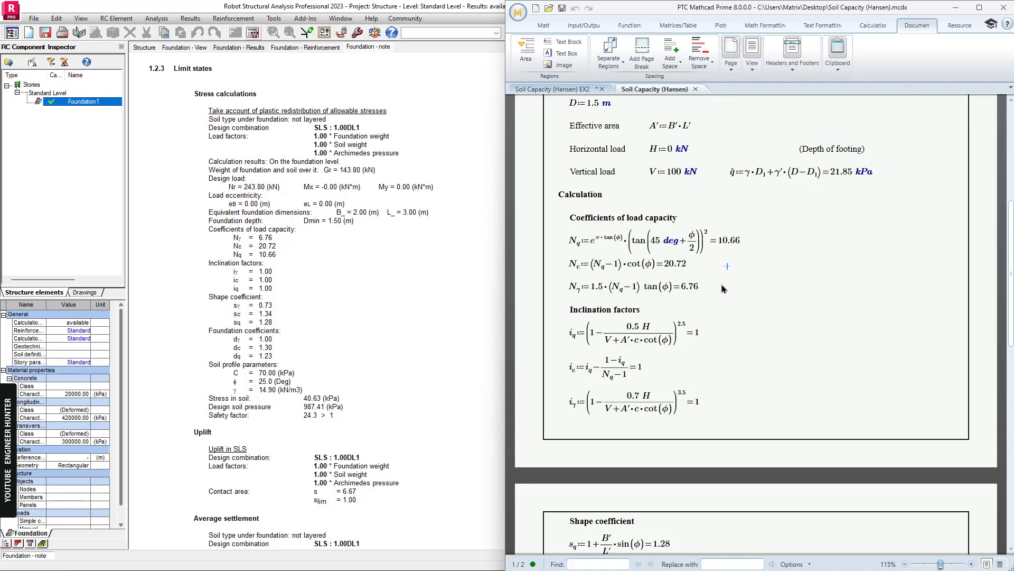
pyautogui.scroll(7, 722, 288)
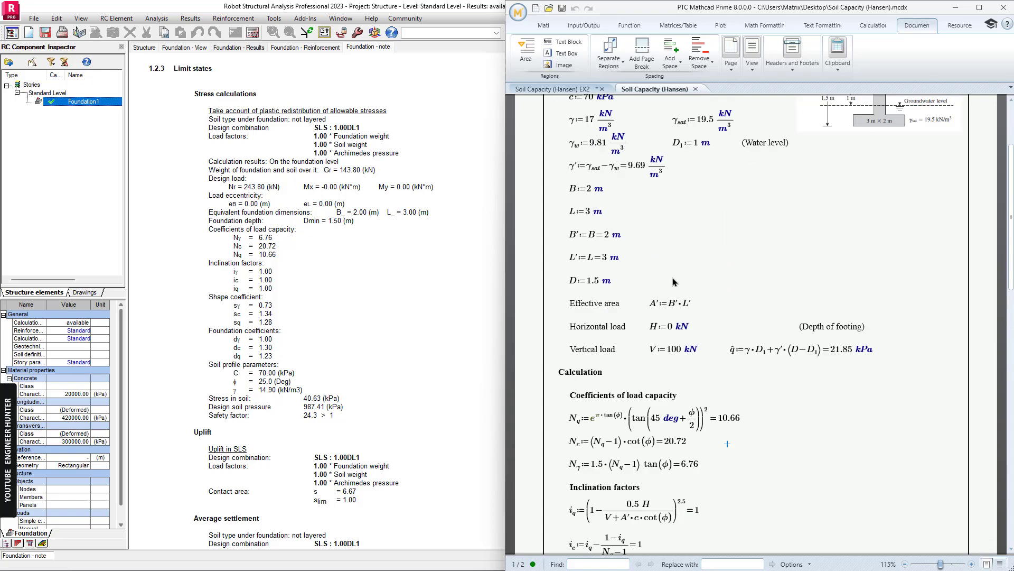
pyautogui.scroll(-20, 674, 282)
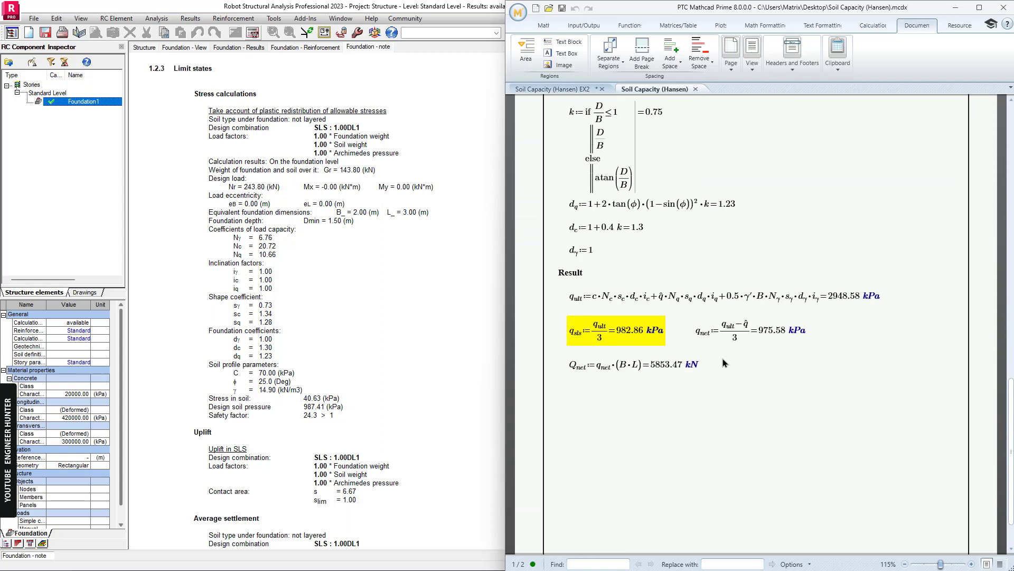
pyautogui.click(727, 356)
# - Highlight Robot's stress lines from weight to γ, then bring up the Load Capacity help page
pyautogui.click(344, 288)
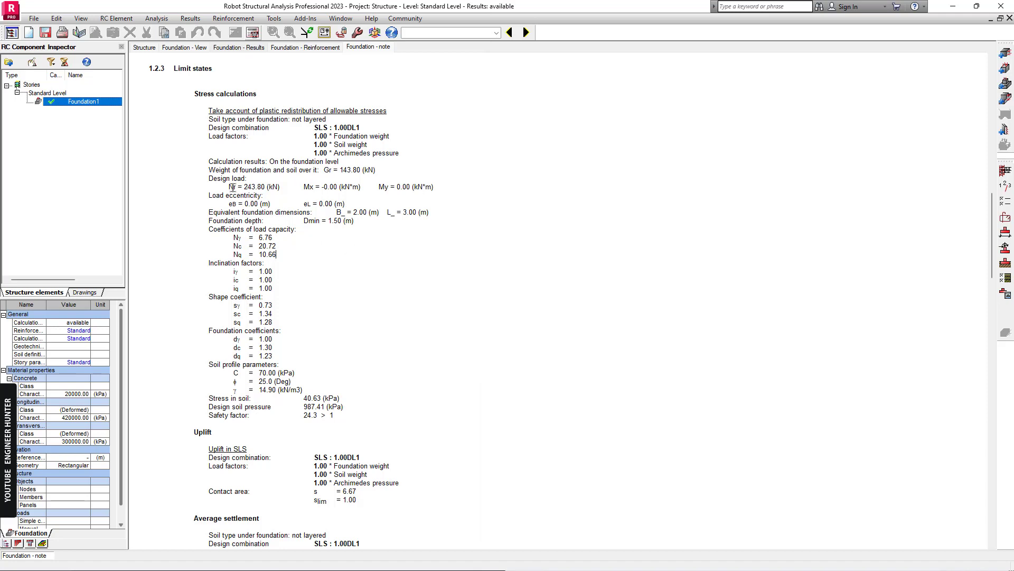
pyautogui.moveTo(209, 170); pyautogui.dragTo(231, 201)
pyautogui.click(213, 199)
pyautogui.hotkey('alt', 'Tab')
pyautogui.scroll(-3, 192, 162)
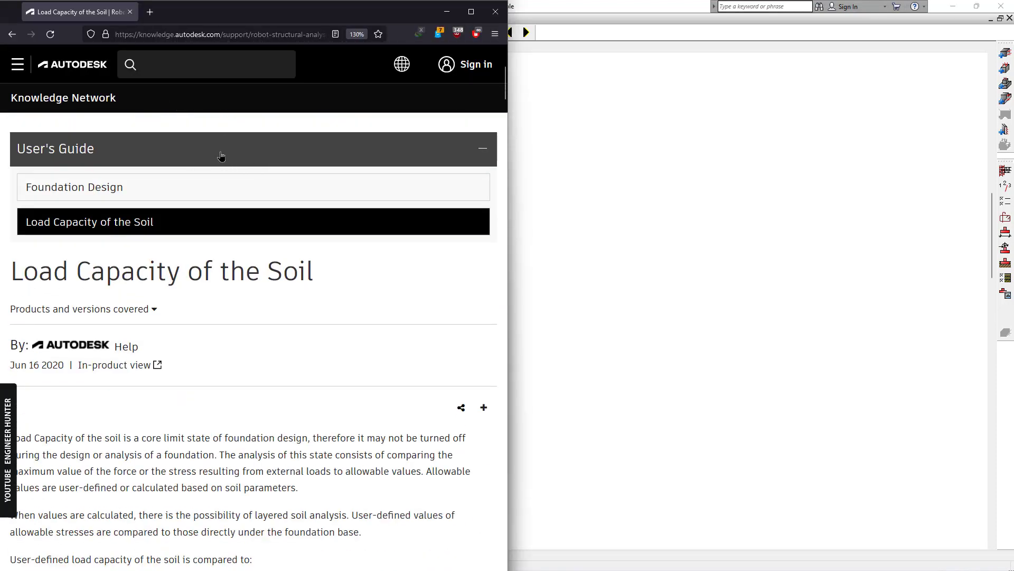
pyautogui.scroll(-3, 282, 272)
pyautogui.scroll(2, 283, 272)
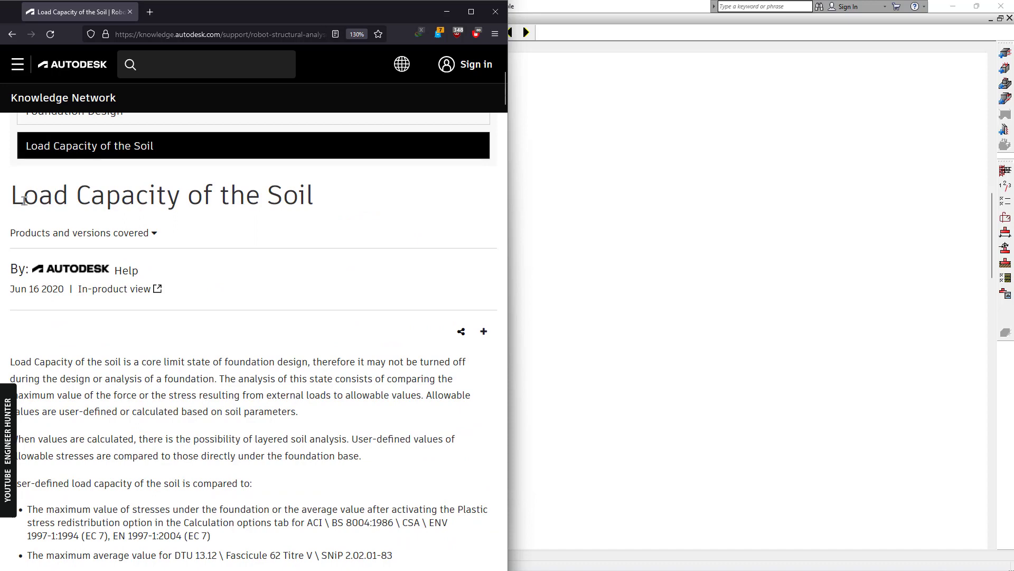
pyautogui.moveTo(12, 196); pyautogui.dragTo(324, 202)
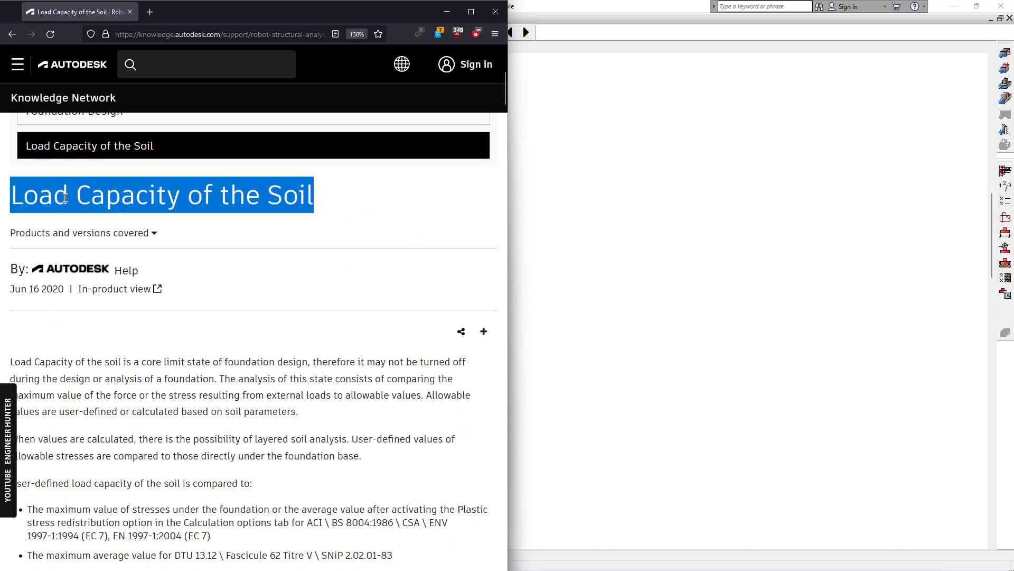
pyautogui.click(65, 198)
pyautogui.scroll(-8, 290, 197)
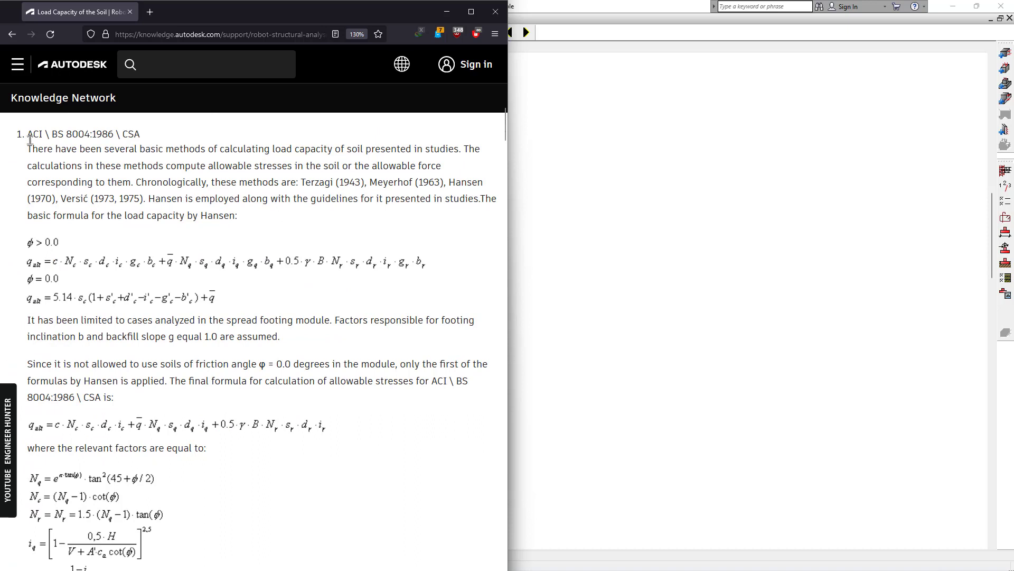
pyautogui.moveTo(27, 215); pyautogui.dragTo(329, 302)
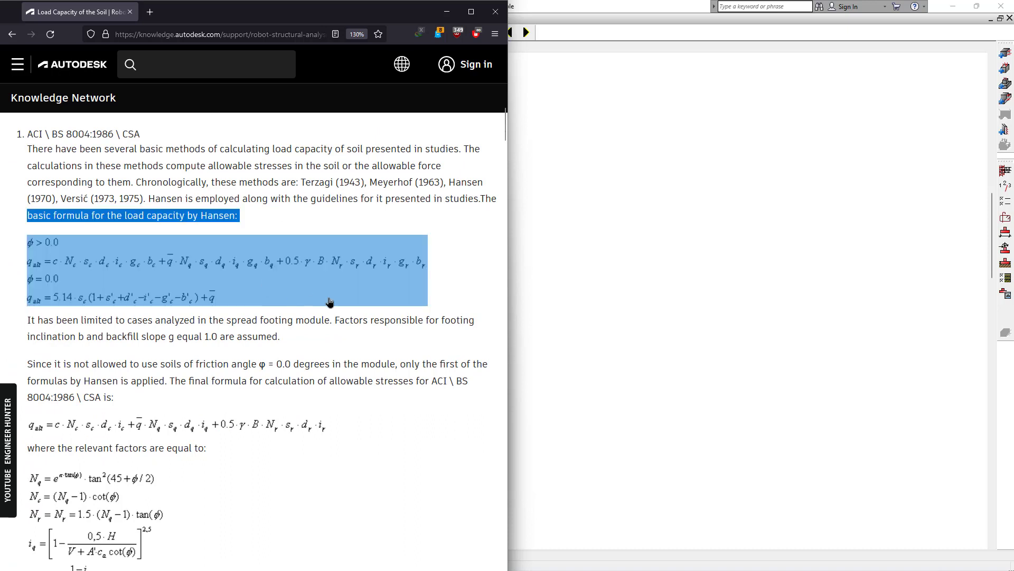
pyautogui.click(204, 327)
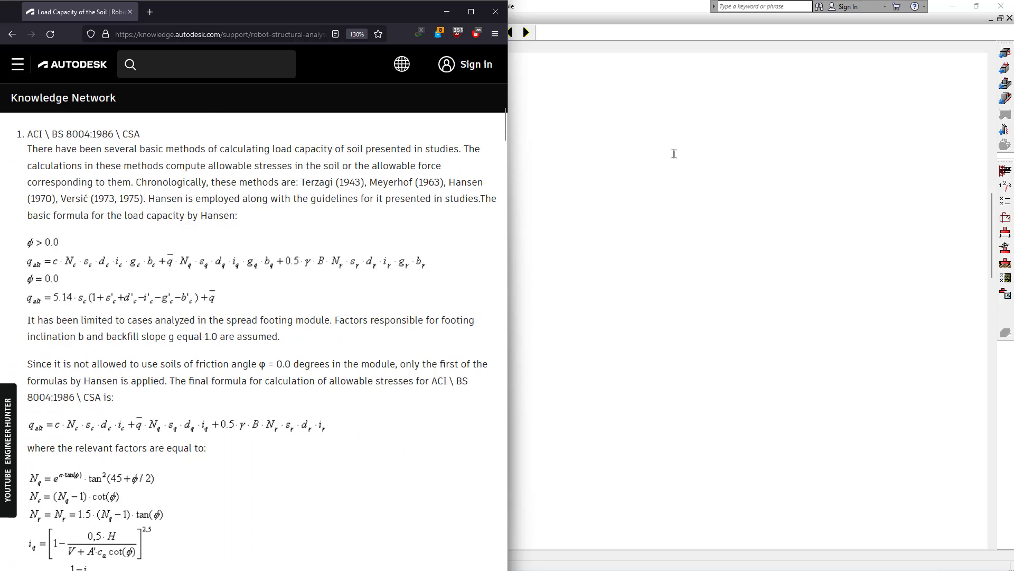
pyautogui.scroll(-7, 159, 306)
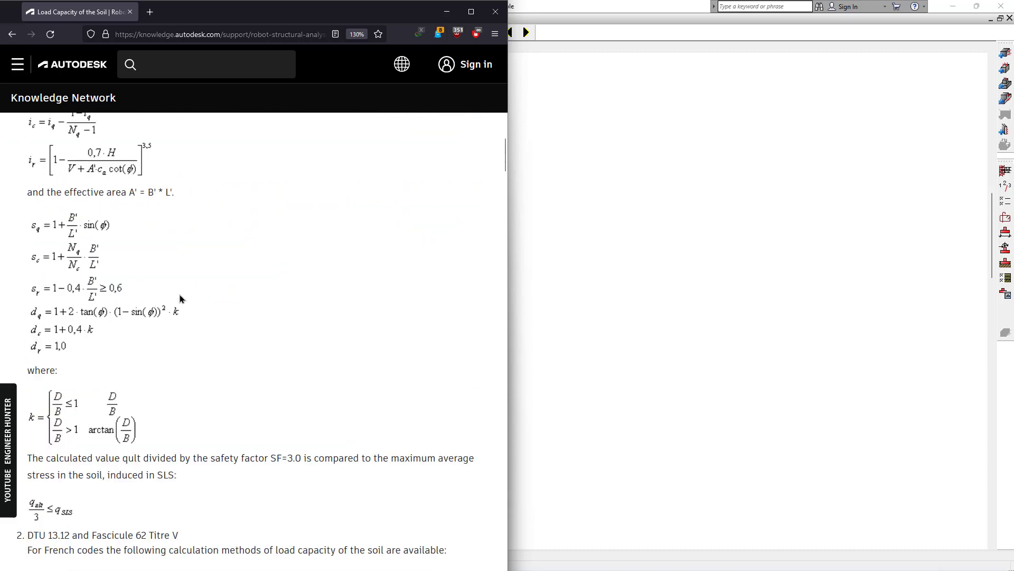
pyautogui.scroll(6, 204, 289)
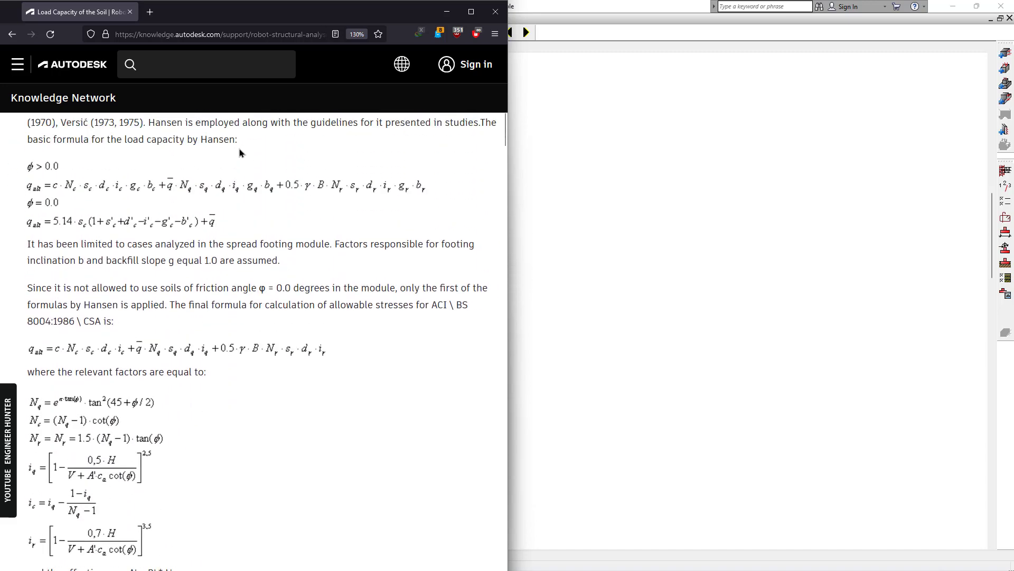
pyautogui.scroll(5, 316, 304)
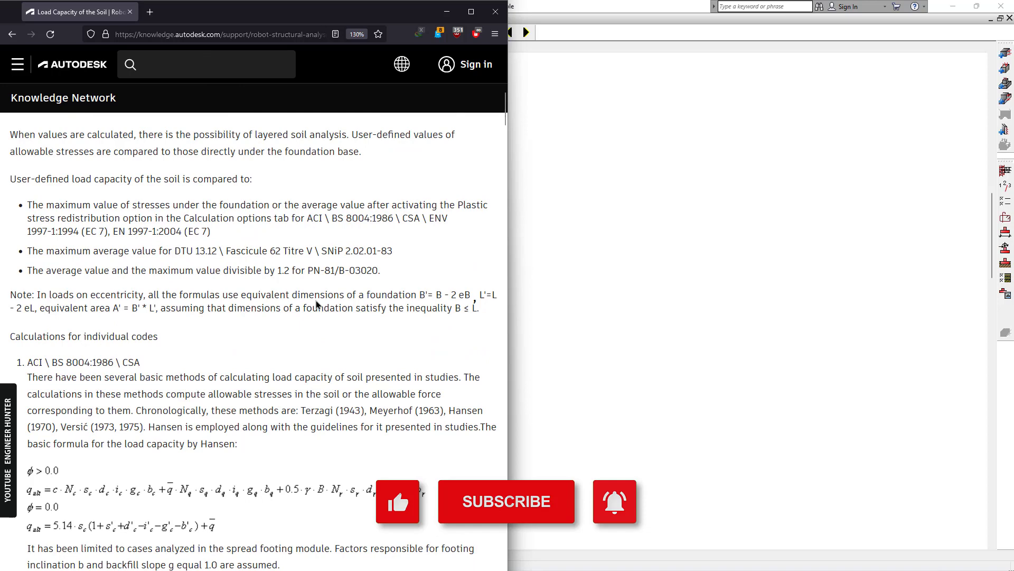
pyautogui.scroll(5, 319, 303)
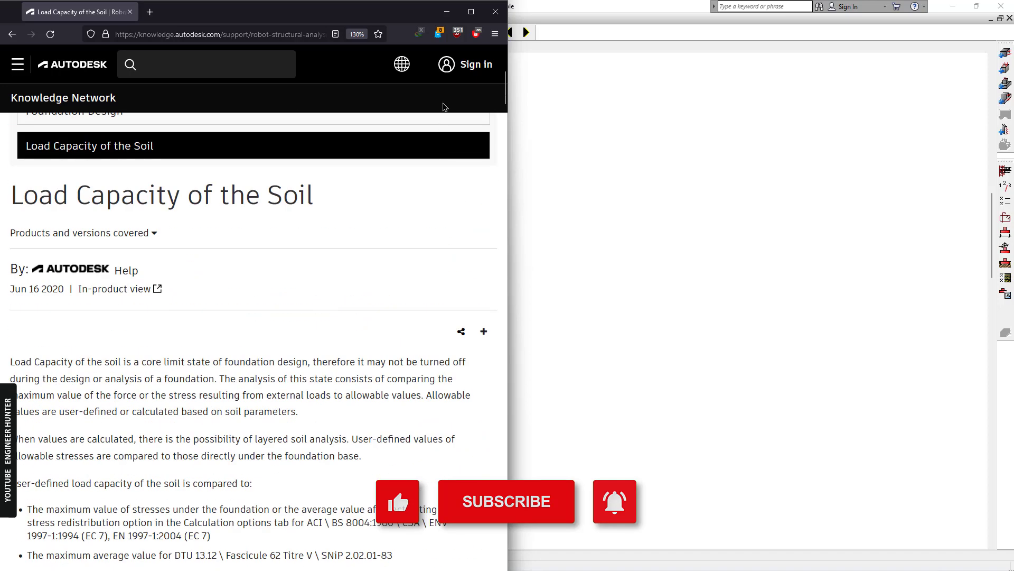
# - Minimize the browser to show Foundation1's note reporting 40.63 kPa against 987.41 kPa
pyautogui.click(446, 11)
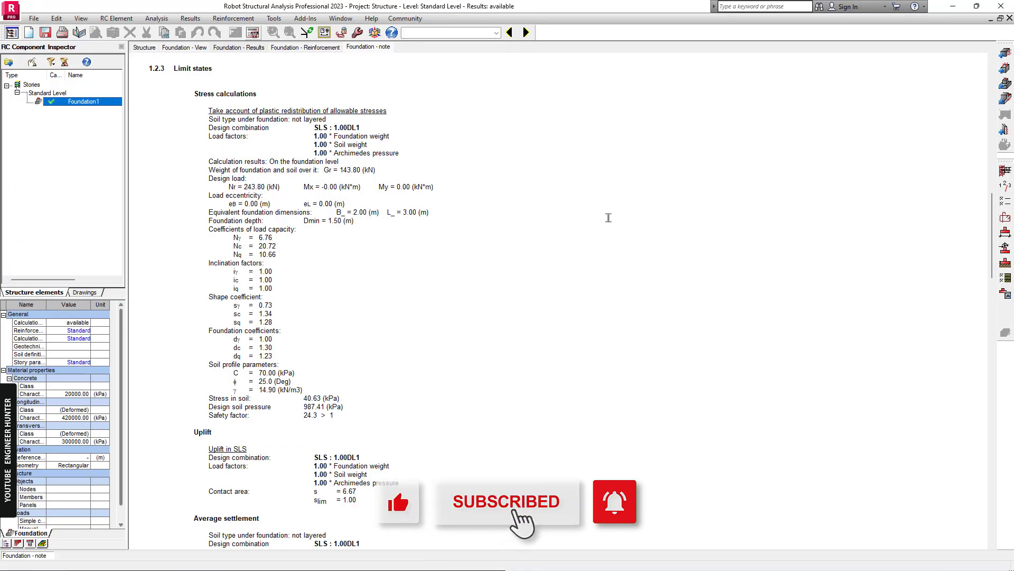